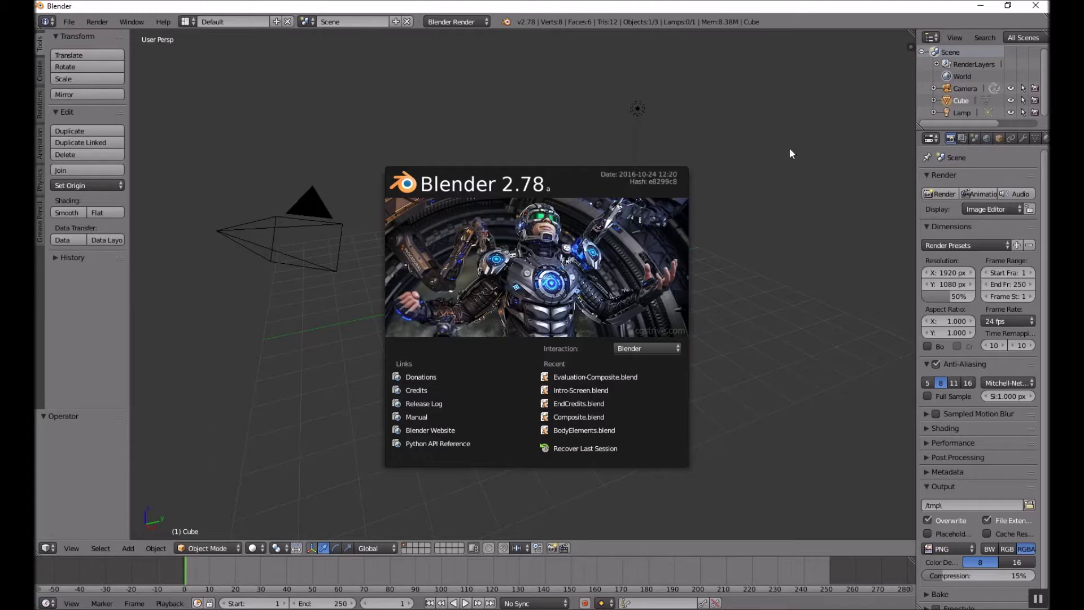
# Show the 3D view's properties sidebar and widen the Outliner and Properties editor column until the render settings labels fit
pyautogui.click(906, 45)
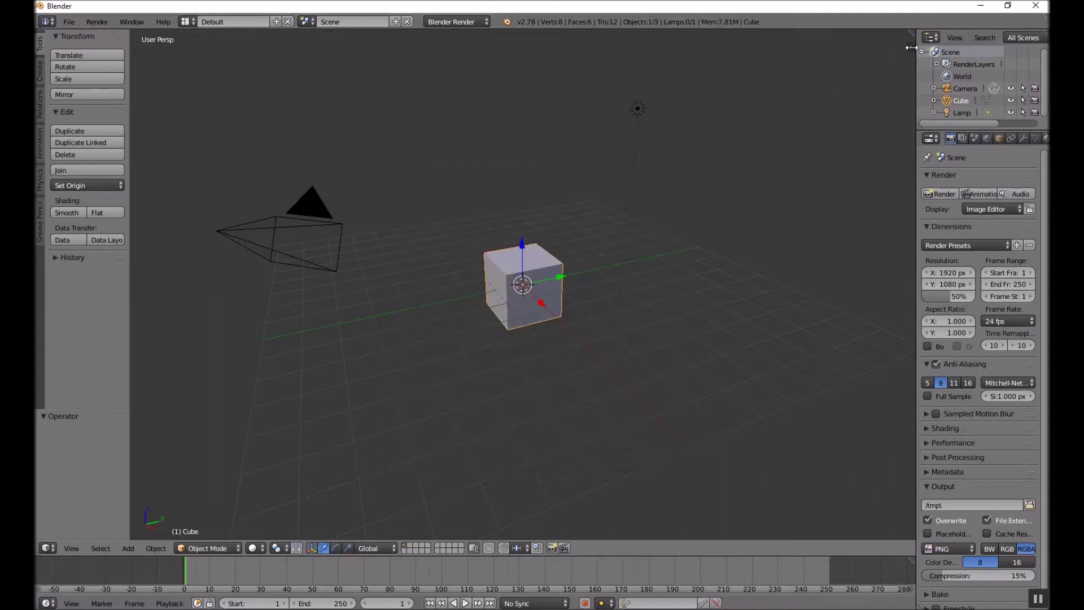
pyautogui.click(909, 48)
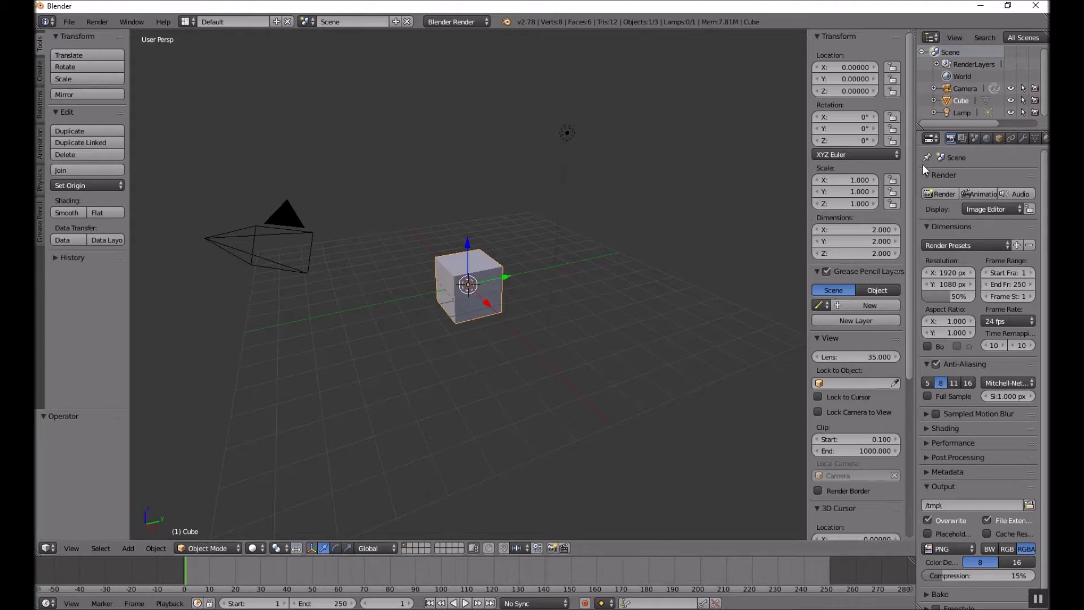
pyautogui.moveTo(914, 165); pyautogui.dragTo(880, 184)
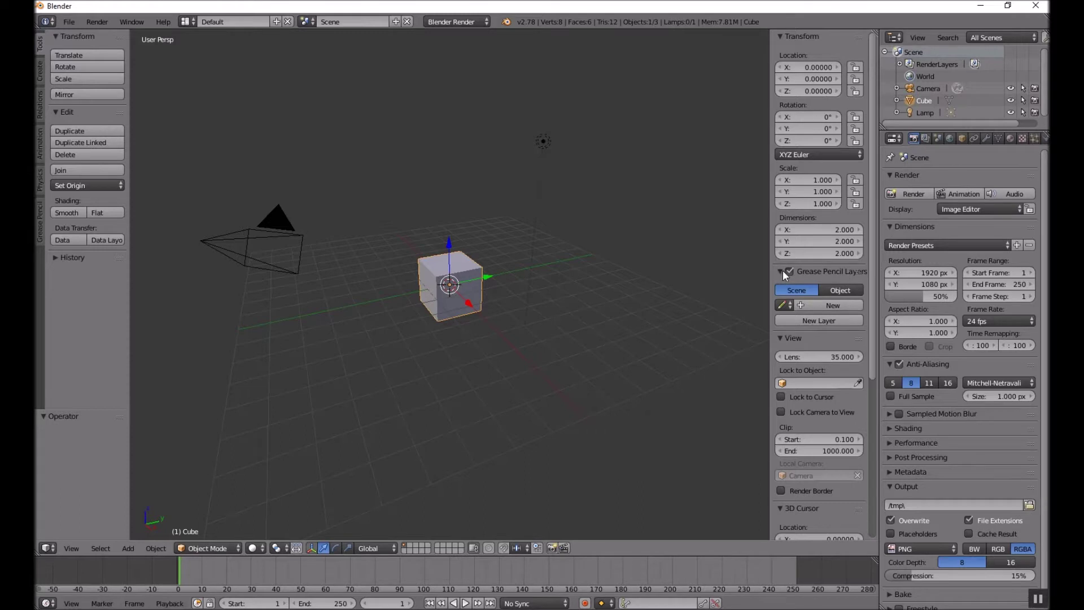
# Collapse the Transform, Grease Pencil Layers, View and 3D Cursor sections of the 3D view's properties sidebar
pyautogui.click(779, 36)
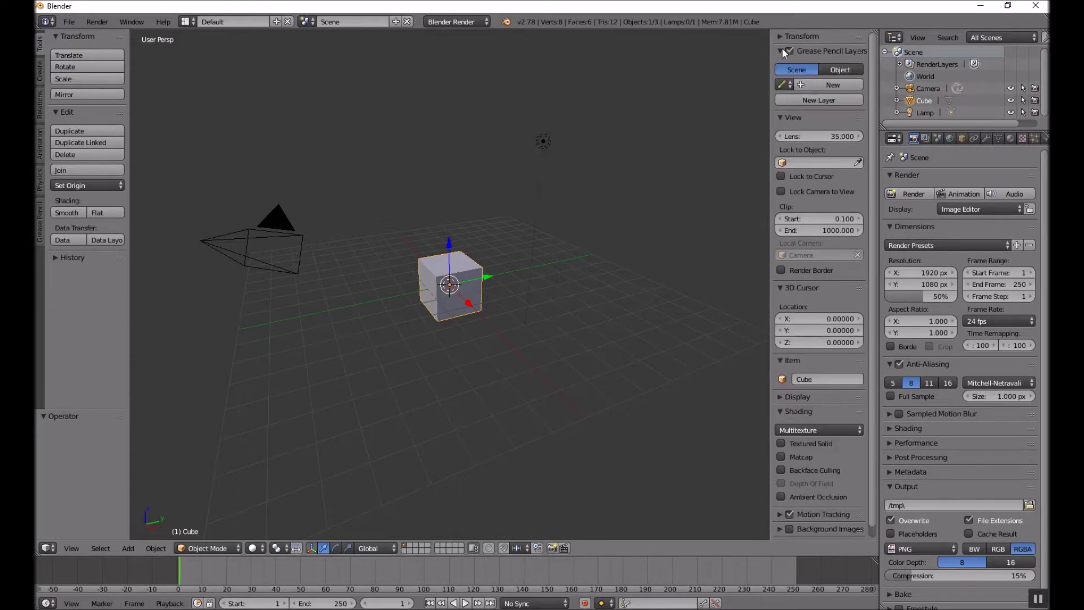
pyautogui.click(779, 50)
pyautogui.click(781, 64)
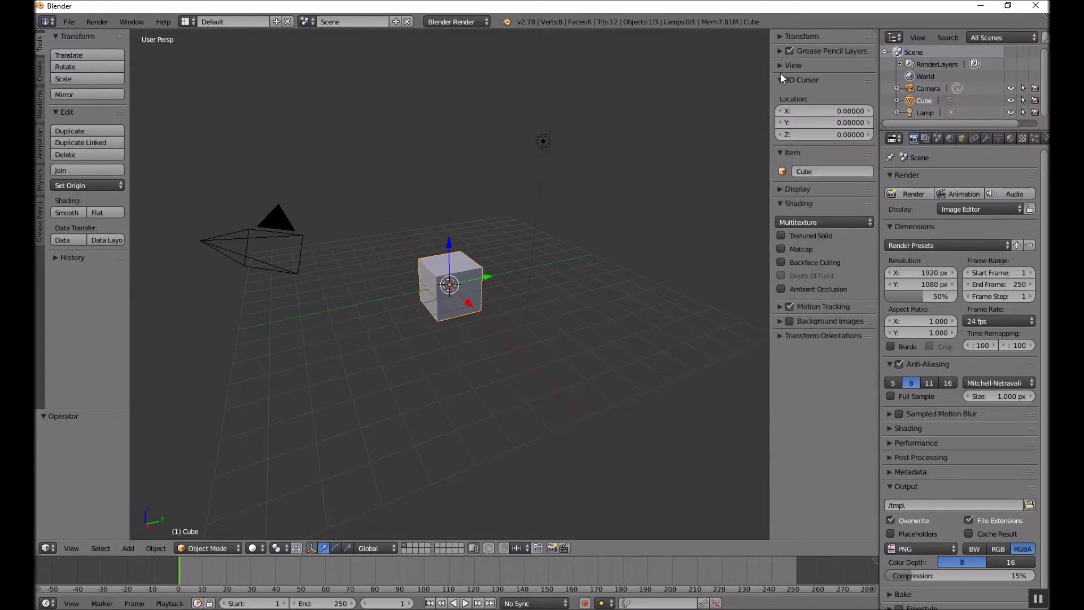
pyautogui.click(779, 80)
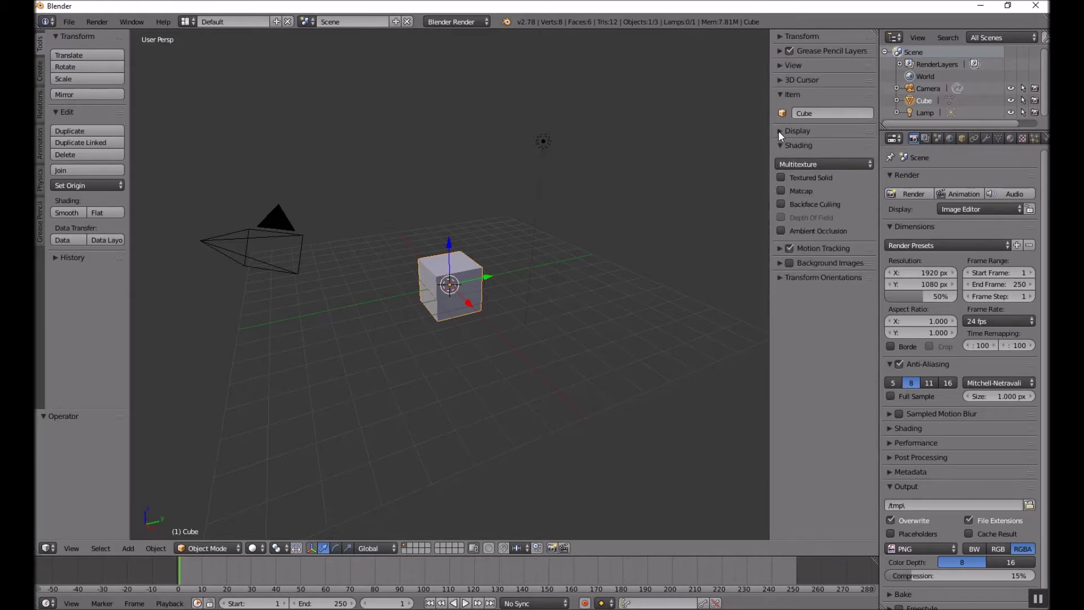
# Expand the Display, 3D Cursor, View, Grease Pencil Layers and Transform sections of the 3D view's properties sidebar
pyautogui.click(779, 130)
pyautogui.click(782, 79)
pyautogui.click(781, 65)
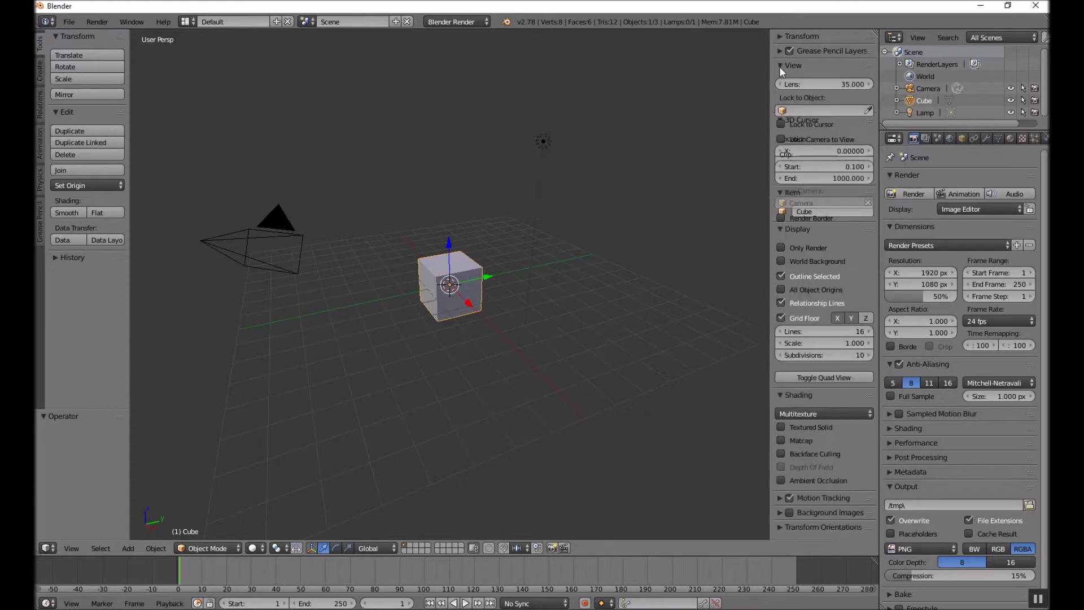
pyautogui.click(779, 50)
pyautogui.click(779, 36)
# Collapse the Display, Item and Shading sections in the lower part of the 3D view's properties sidebar
pyautogui.scroll(-15, 799, 286)
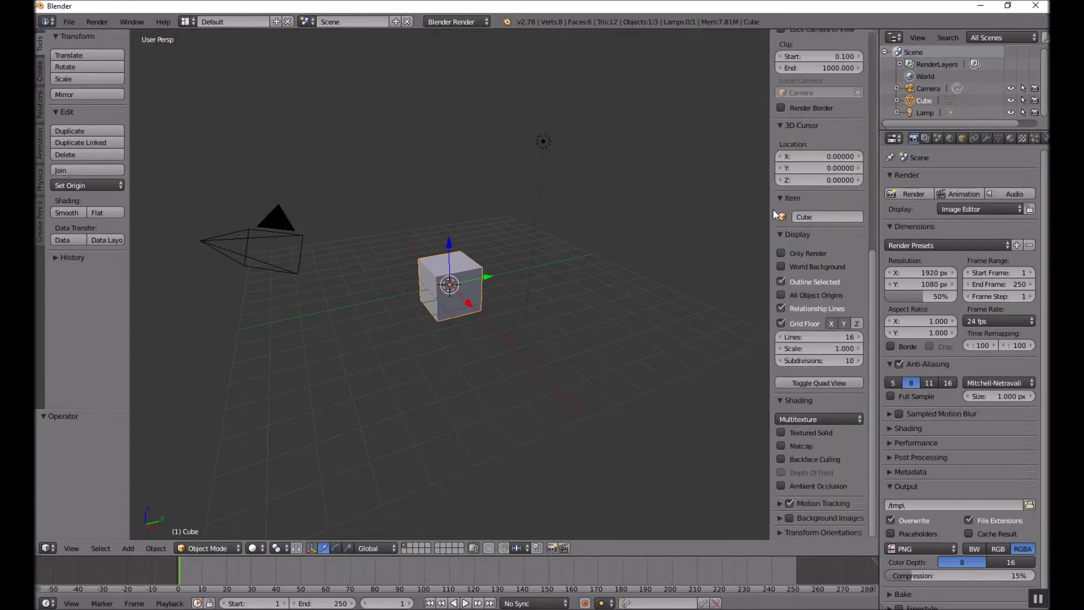
pyautogui.click(782, 235)
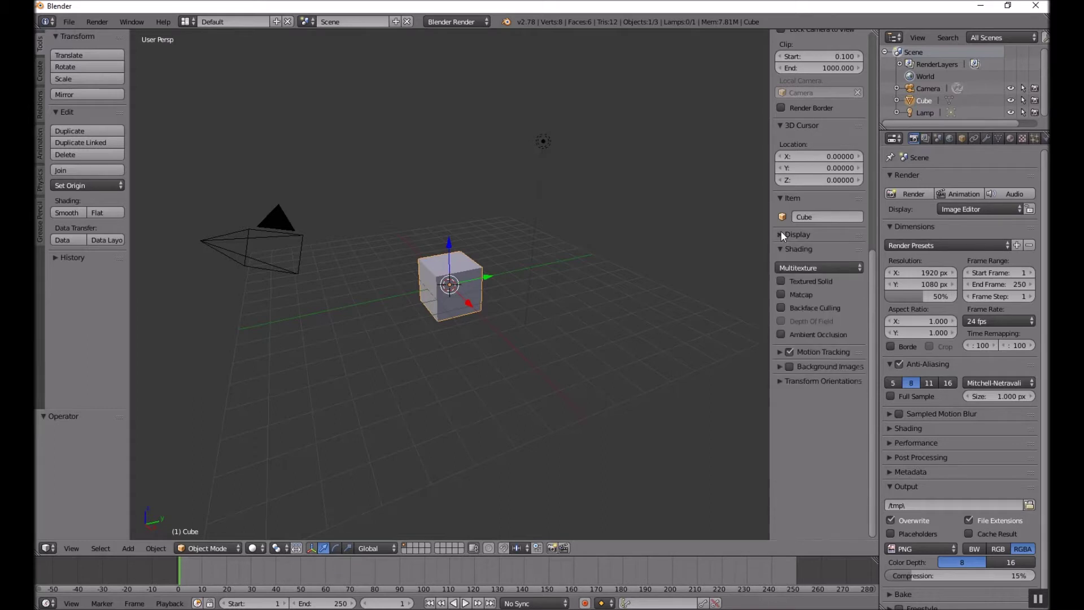
pyautogui.click(779, 197)
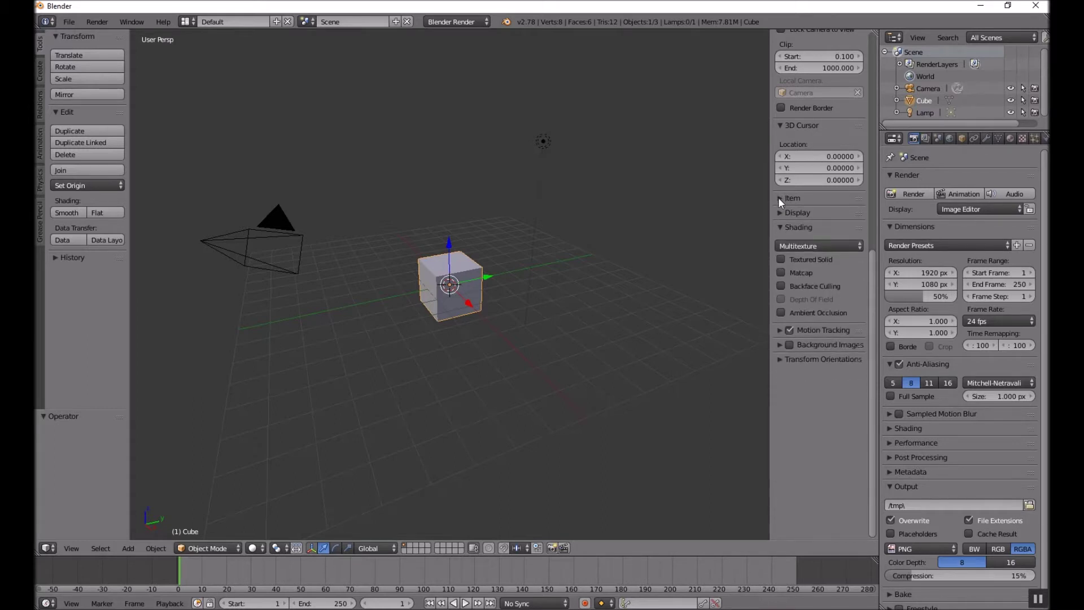
pyautogui.click(778, 227)
pyautogui.scroll(5, 819, 258)
pyautogui.scroll(6, 818, 259)
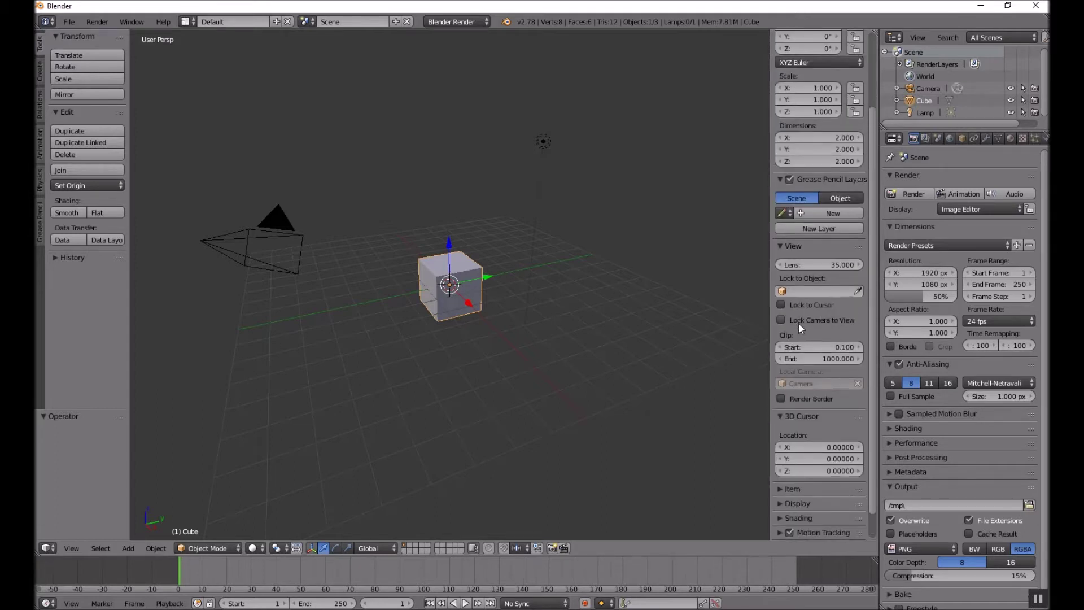
pyautogui.scroll(3, 827, 206)
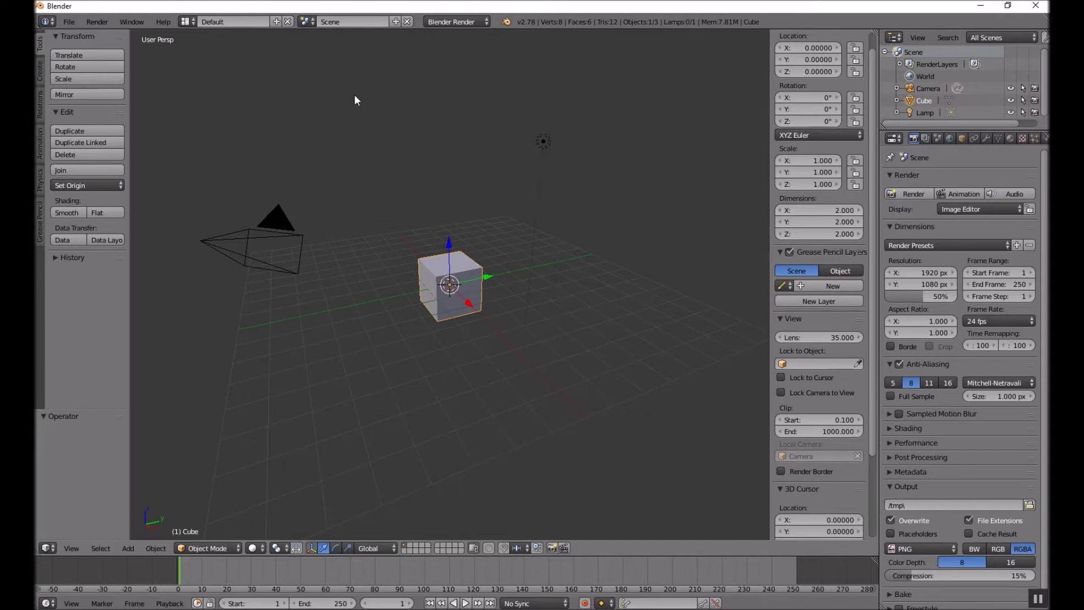
# Collapse and re-expand the Transform and Edit sections of the tool shelf
pyautogui.click(55, 37)
pyautogui.click(55, 37)
pyautogui.click(56, 115)
pyautogui.click(58, 116)
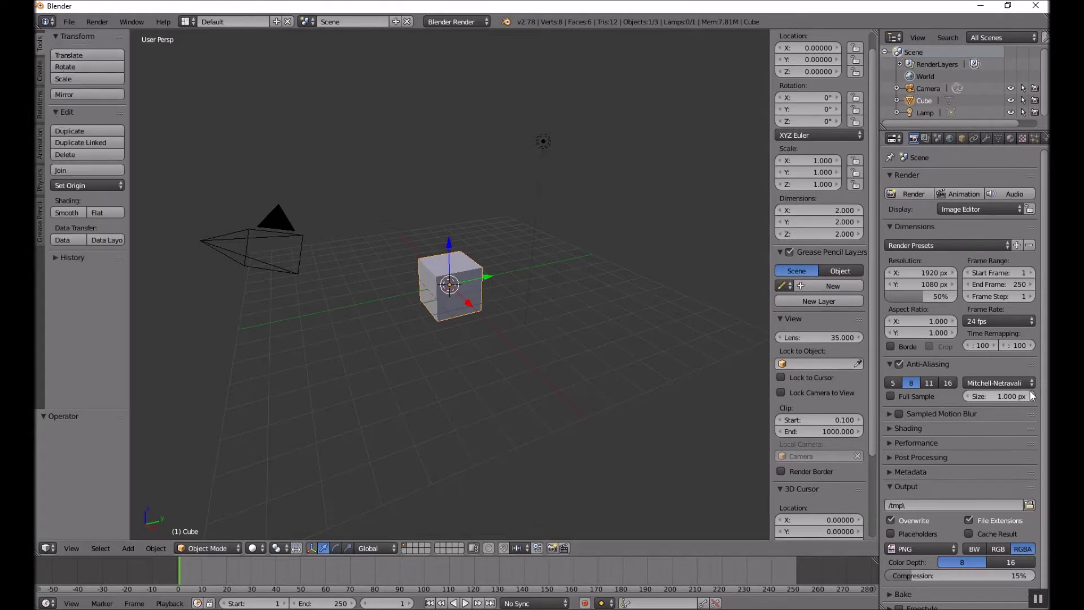
# Collapse the Dimensions section of the render settings, and render a still image of the cube before returning to the 3D view
pyautogui.click(889, 175)
pyautogui.click(890, 191)
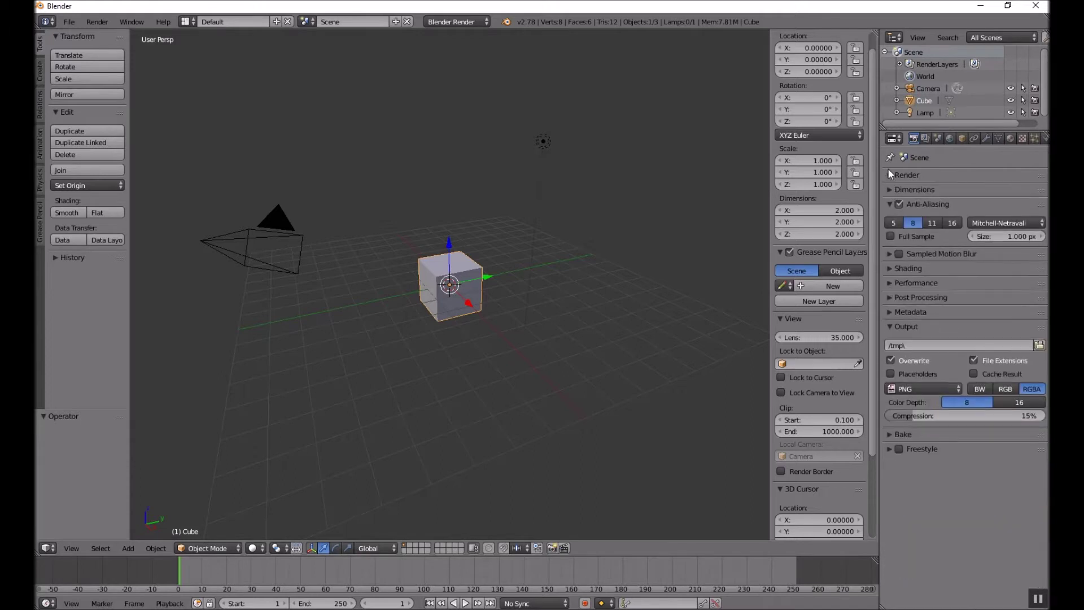
pyautogui.click(889, 174)
pyautogui.click(891, 193)
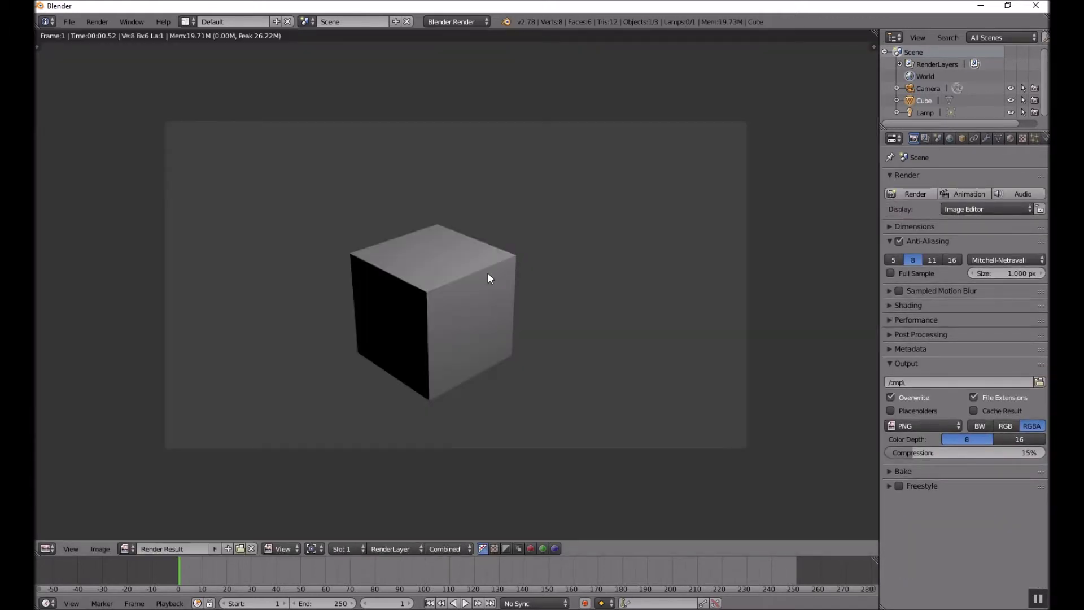
pyautogui.press('Escape')
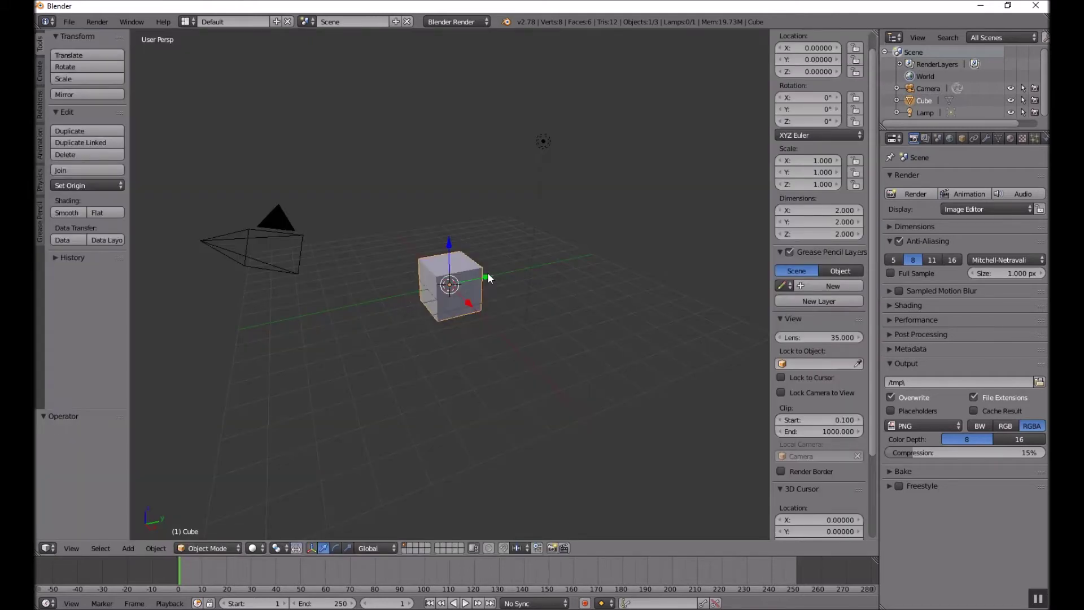
# Reorder the tool shelf by moving Transform below Edit, and restore Transform to its place above Edit
pyautogui.moveTo(119, 38); pyautogui.dragTo(117, 185)
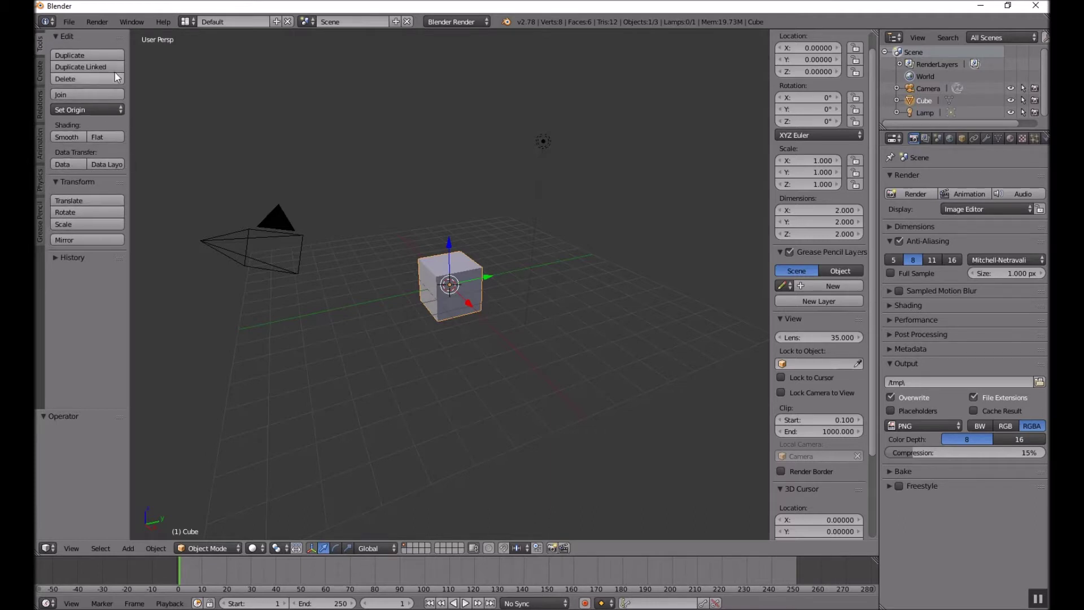
pyautogui.moveTo(118, 39); pyautogui.dragTo(114, 107)
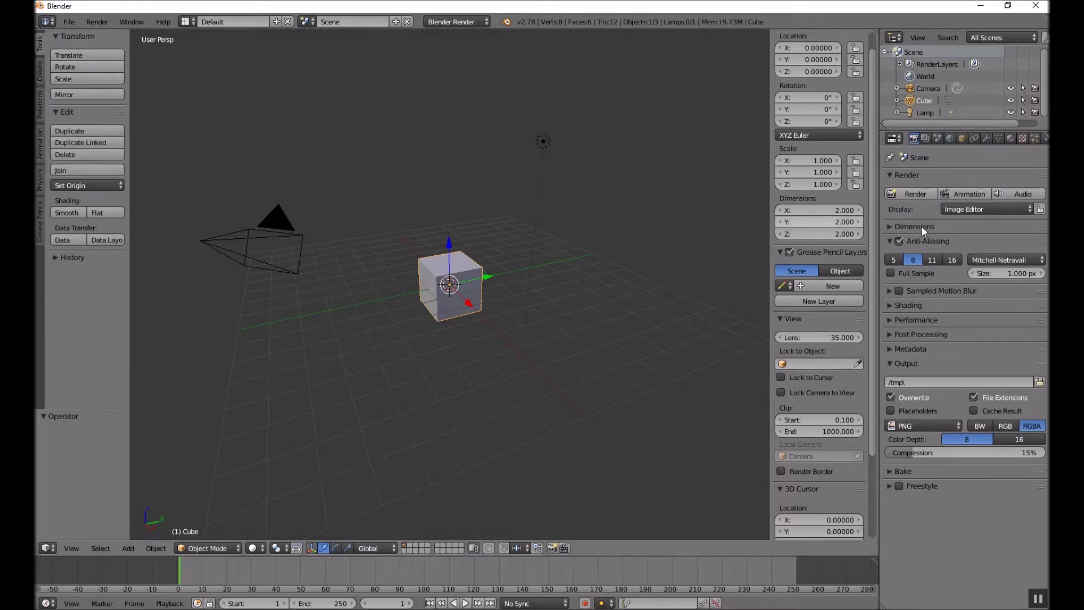
# Expand the Shading, Performance, Post Processing and Metadata sections of the render settings
pyautogui.click(892, 304)
pyautogui.click(889, 382)
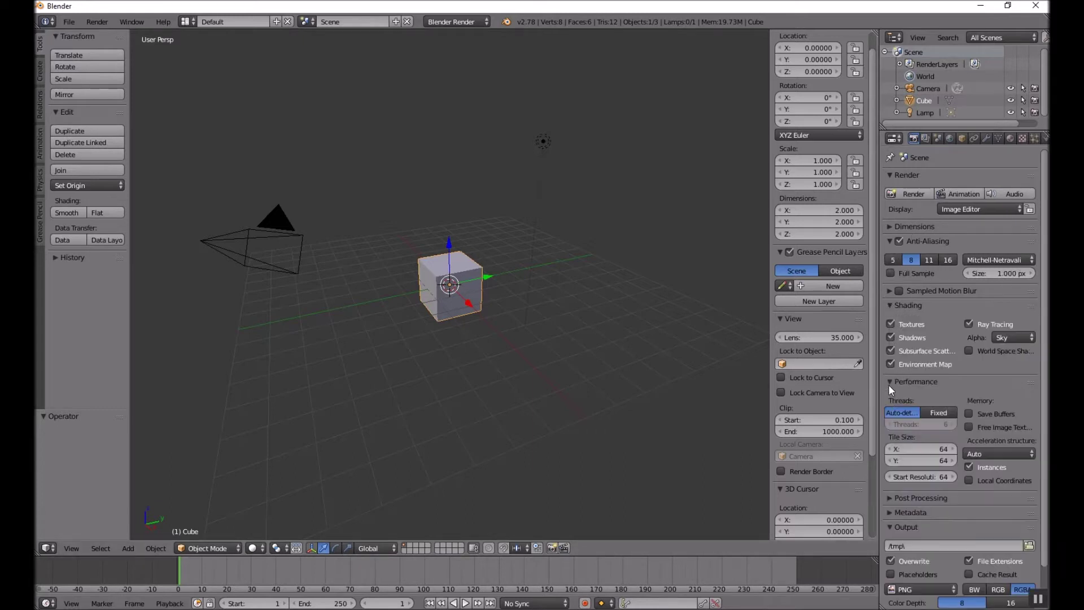
pyautogui.click(894, 497)
pyautogui.scroll(-3, 895, 514)
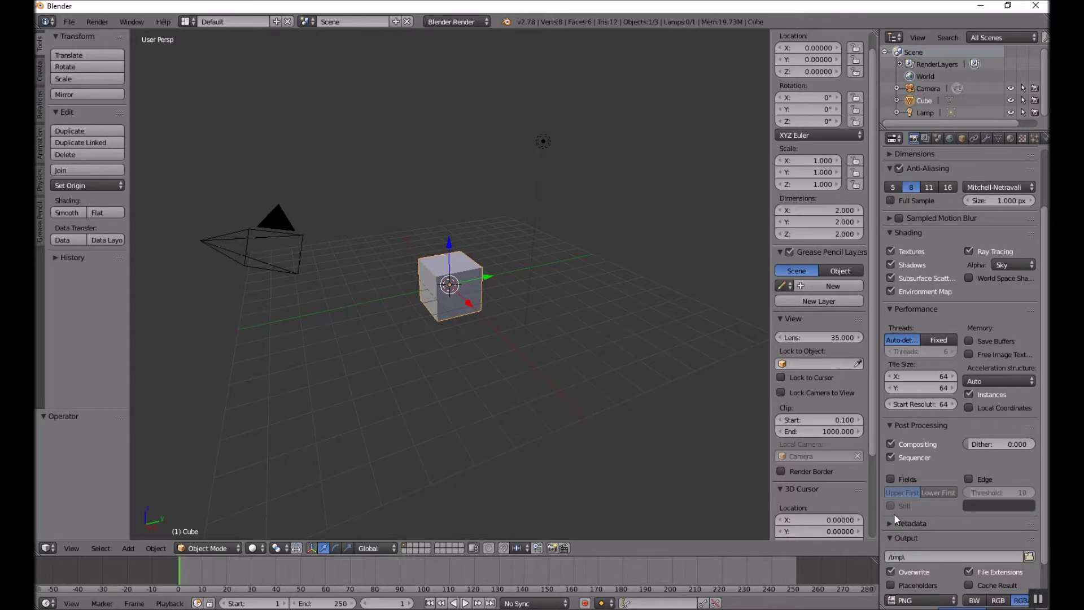
pyautogui.click(893, 521)
pyautogui.scroll(-4, 902, 531)
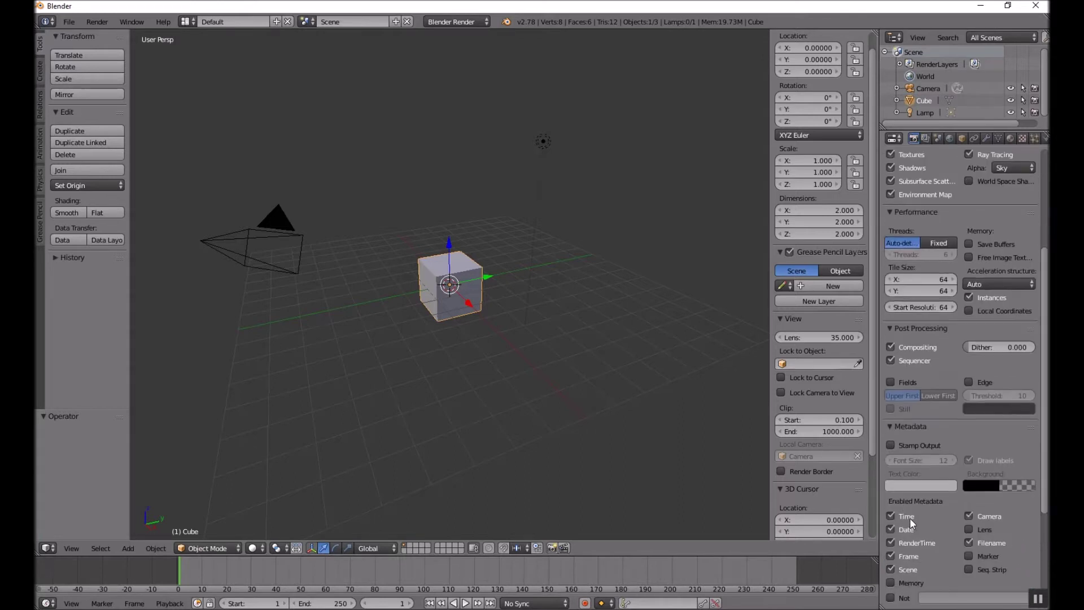
pyautogui.scroll(-4, 920, 500)
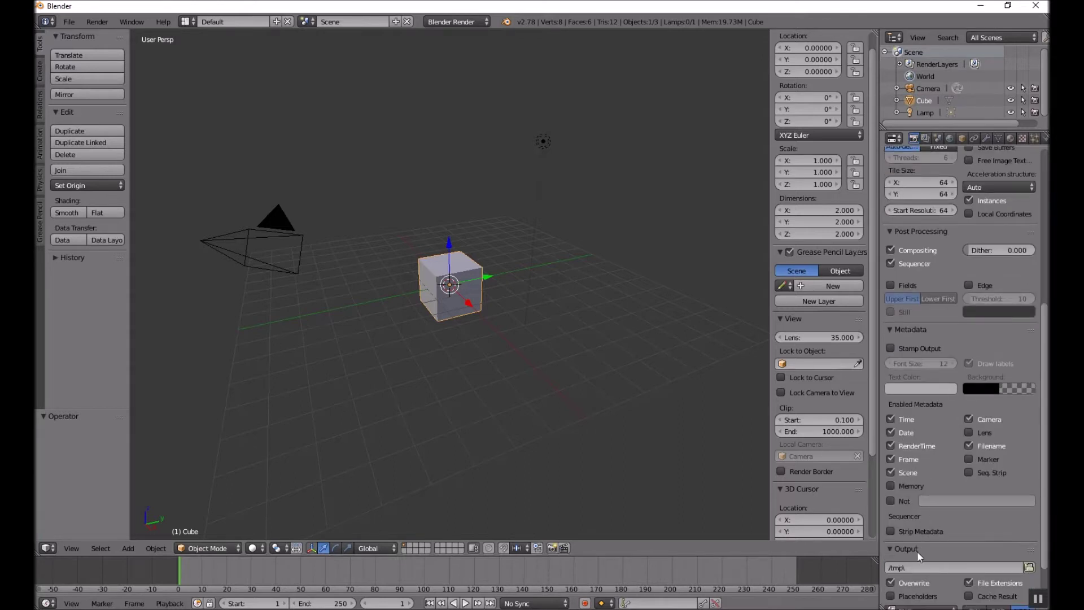
# Move the collapsed Output section up between Shading and Performance in the render settings, and expand it there
pyautogui.click(917, 551)
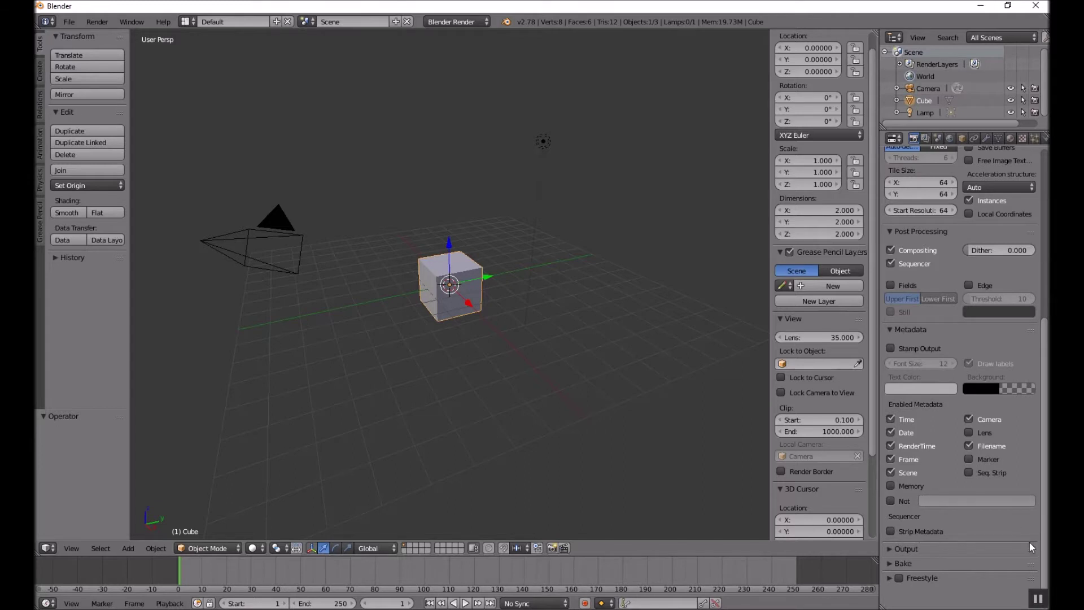
pyautogui.moveTo(1027, 550); pyautogui.dragTo(1018, 243)
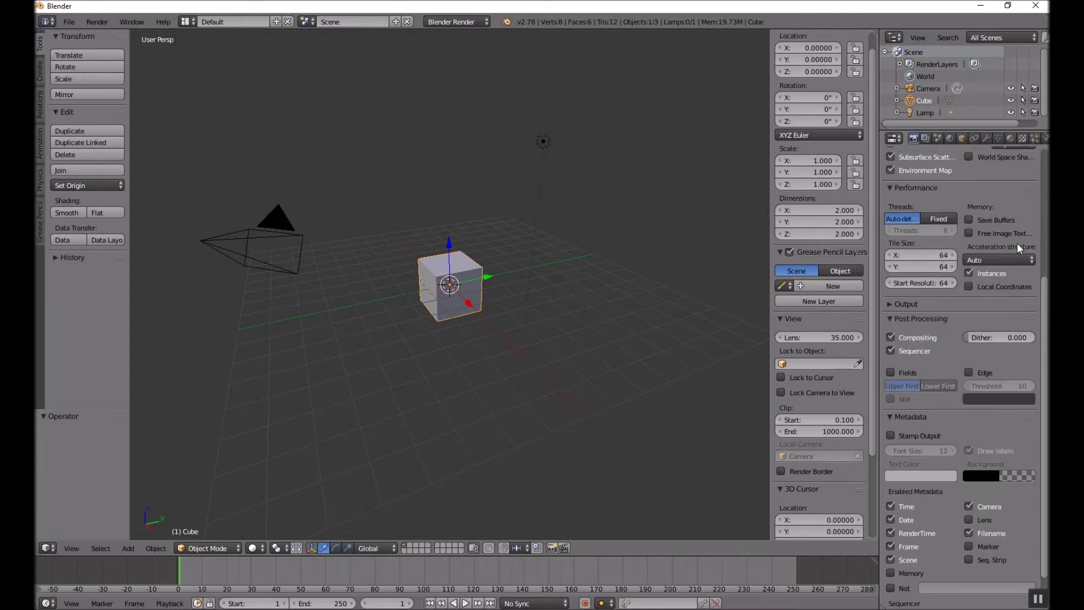
pyautogui.scroll(2, 1018, 243)
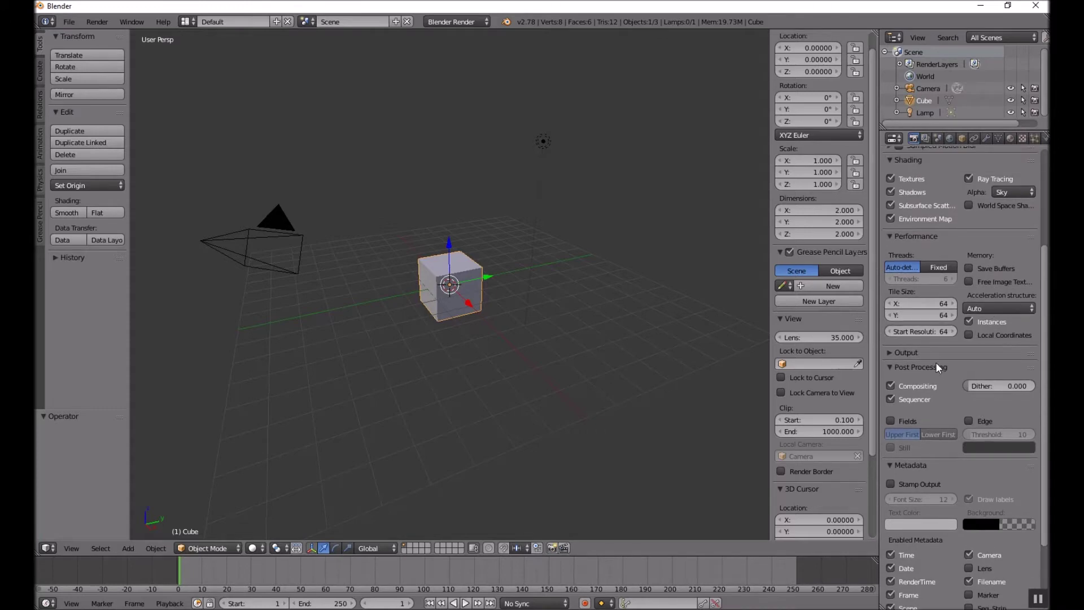
pyautogui.moveTo(1030, 350); pyautogui.dragTo(1016, 230)
pyautogui.scroll(-4, 1015, 239)
pyautogui.scroll(6, 1023, 316)
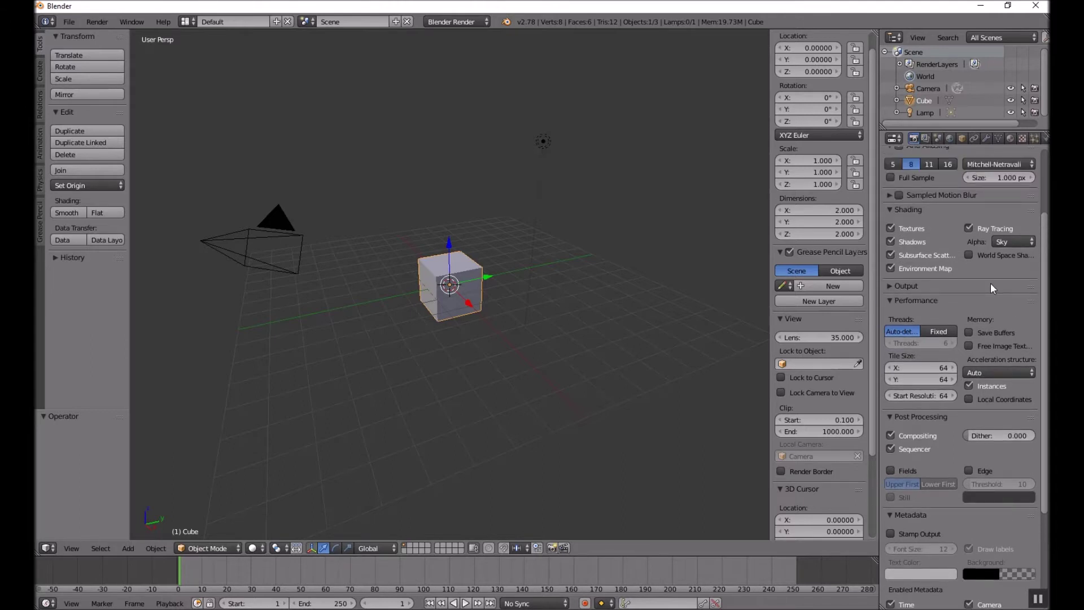
pyautogui.click(894, 284)
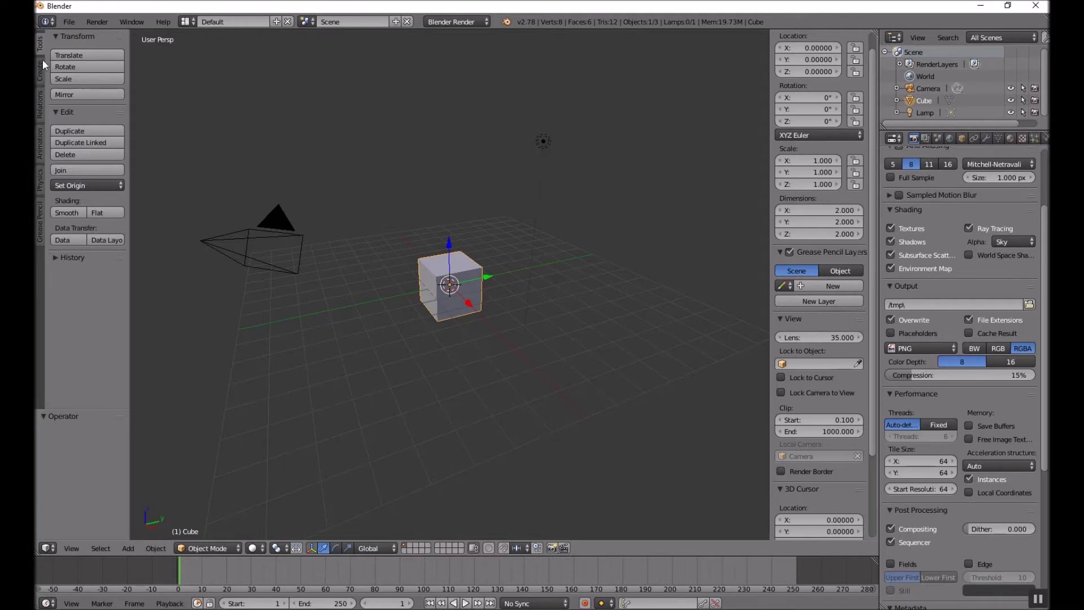
# Examine the tool shelf's Physics, Animation, Relations, Create and Tools categories, ending on the Animation tools
pyautogui.click(40, 180)
pyautogui.click(42, 141)
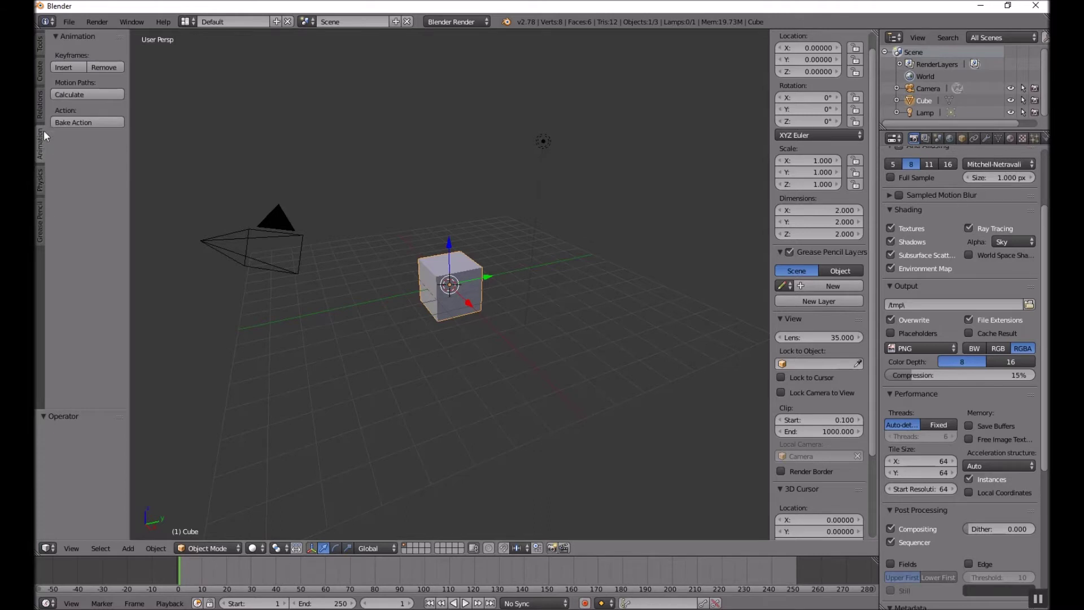
pyautogui.click(40, 100)
pyautogui.click(39, 70)
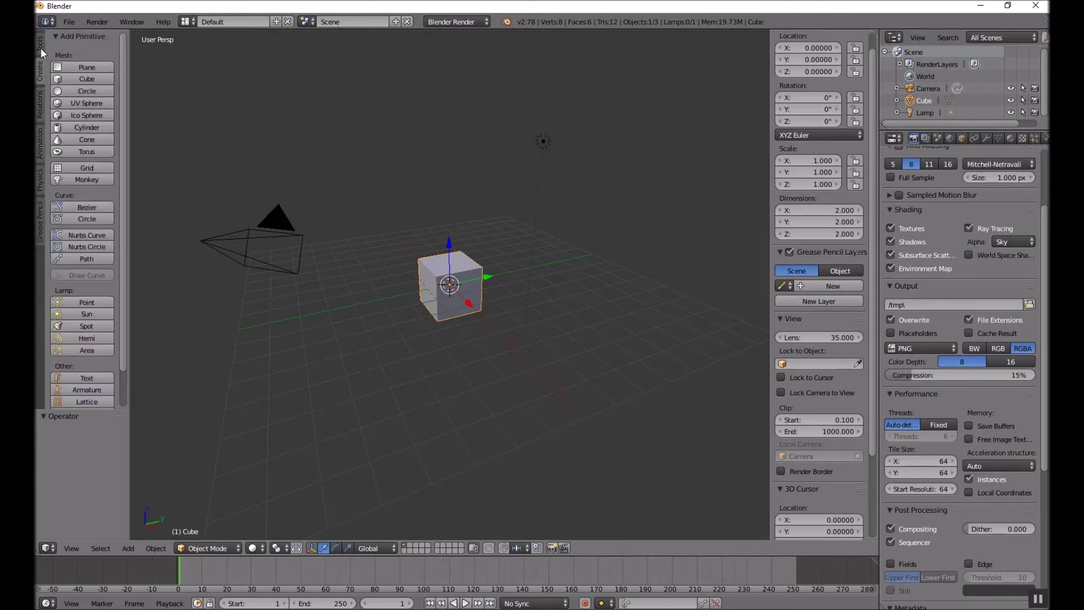
pyautogui.click(42, 113)
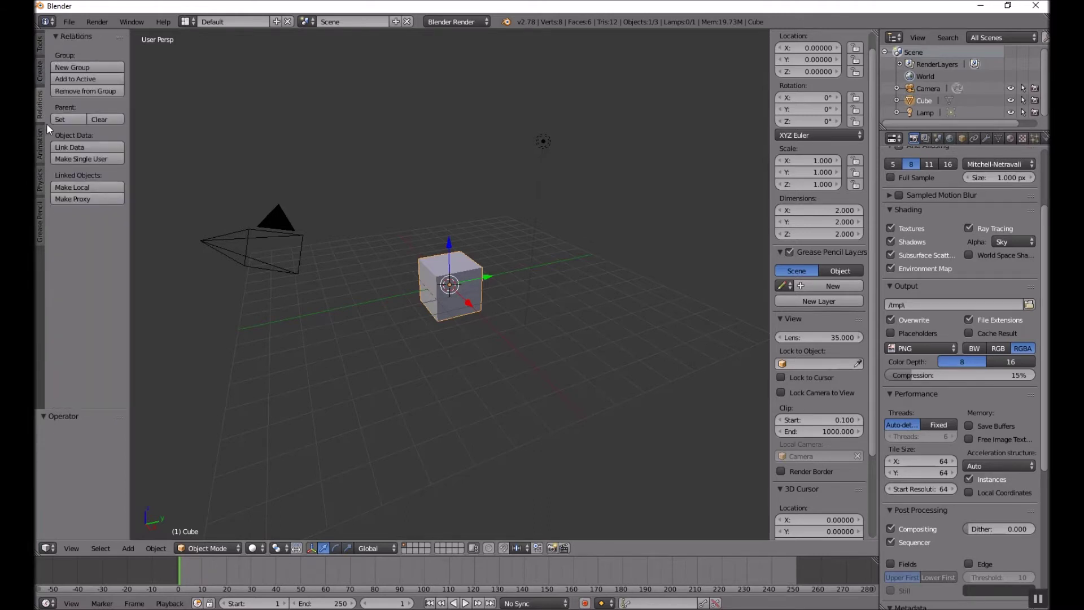
pyautogui.click(39, 148)
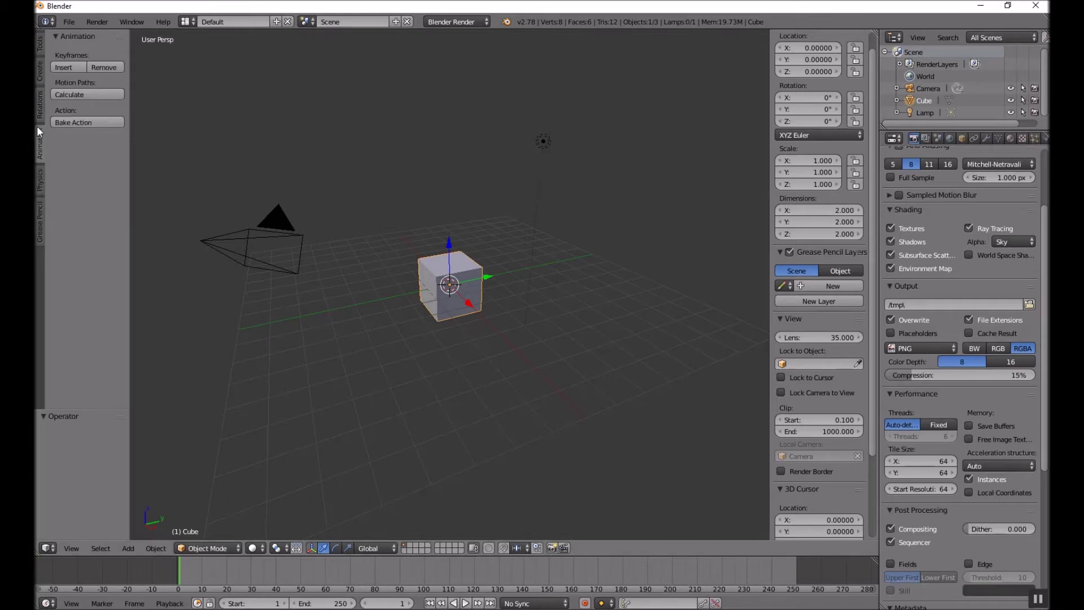
pyautogui.click(42, 49)
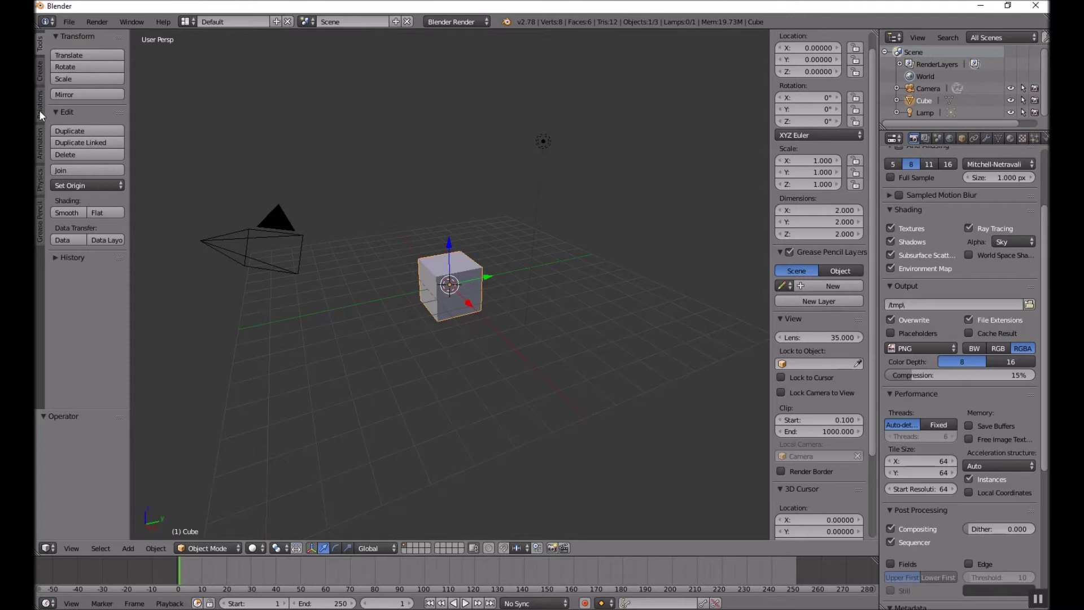
pyautogui.click(38, 144)
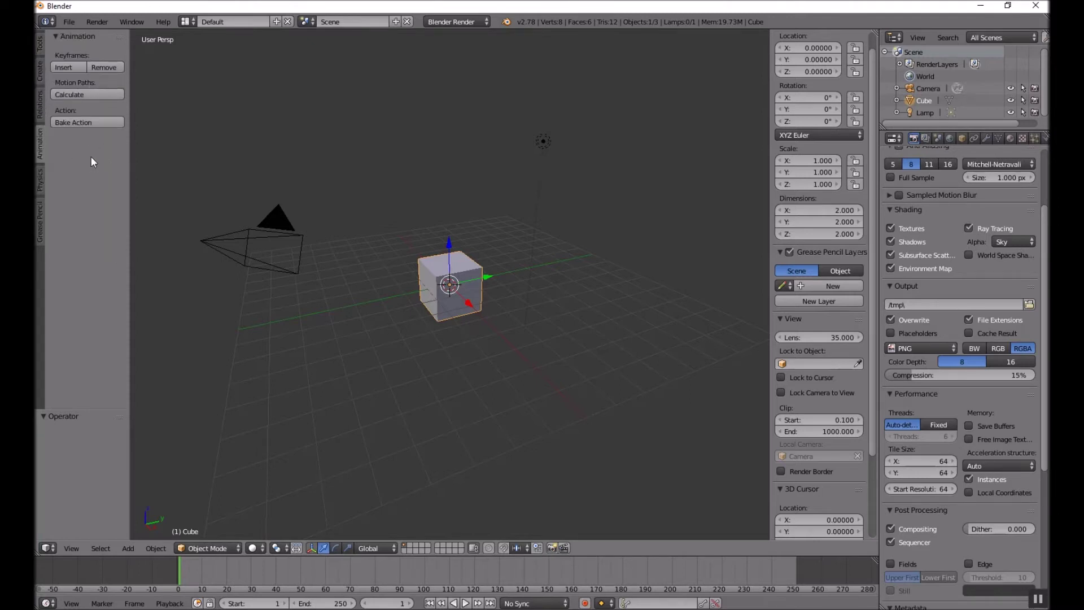
pyautogui.click(40, 45)
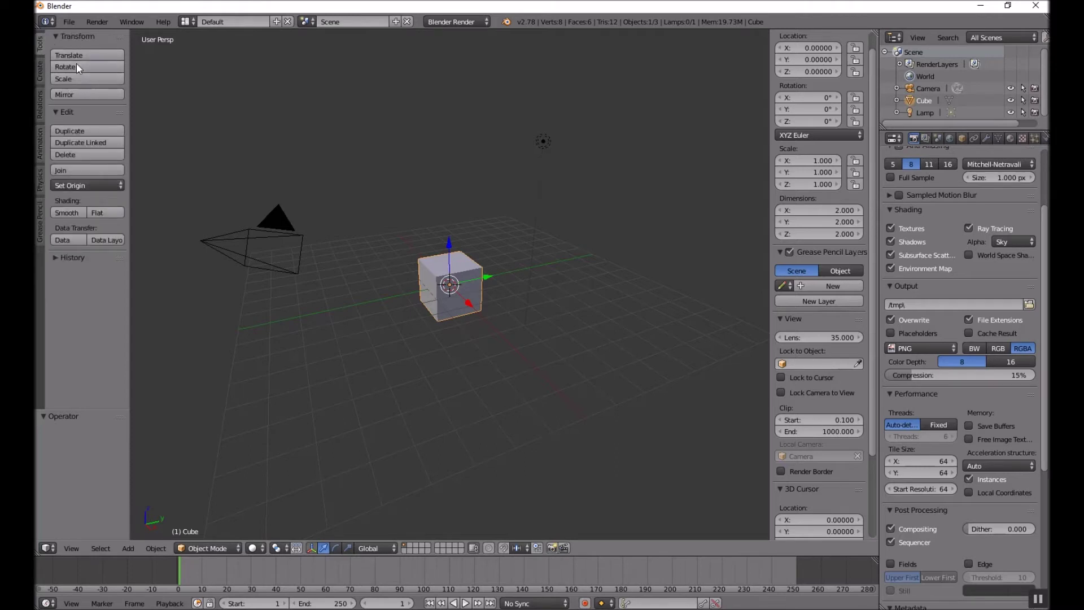
pyautogui.click(40, 144)
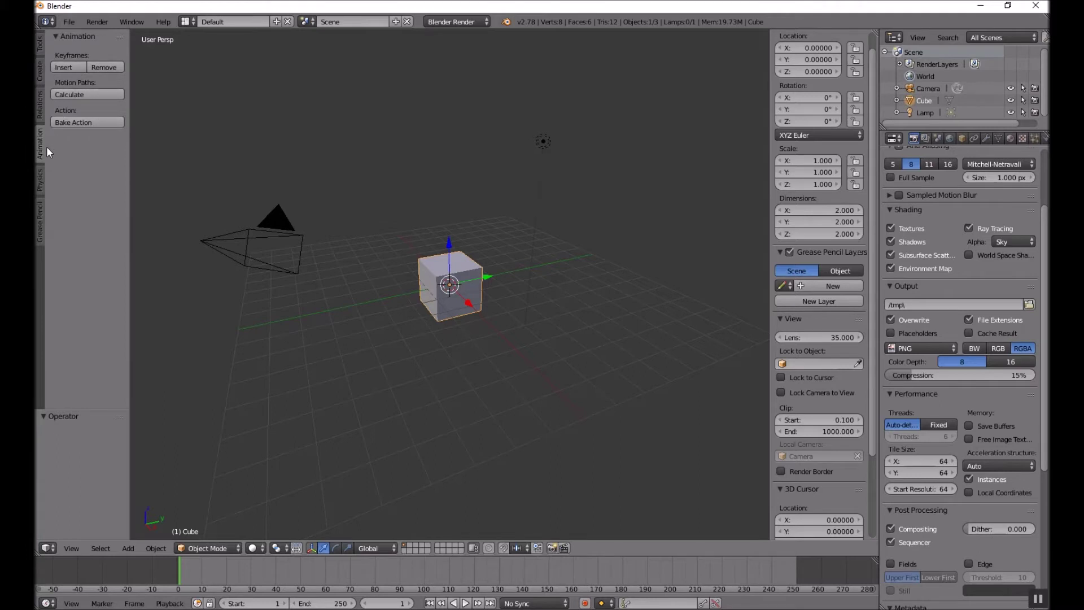
# Pin the tool shelf's Transform section so it shows under Animation too, and unpin it there before returning to the Tools category
pyautogui.click(39, 45)
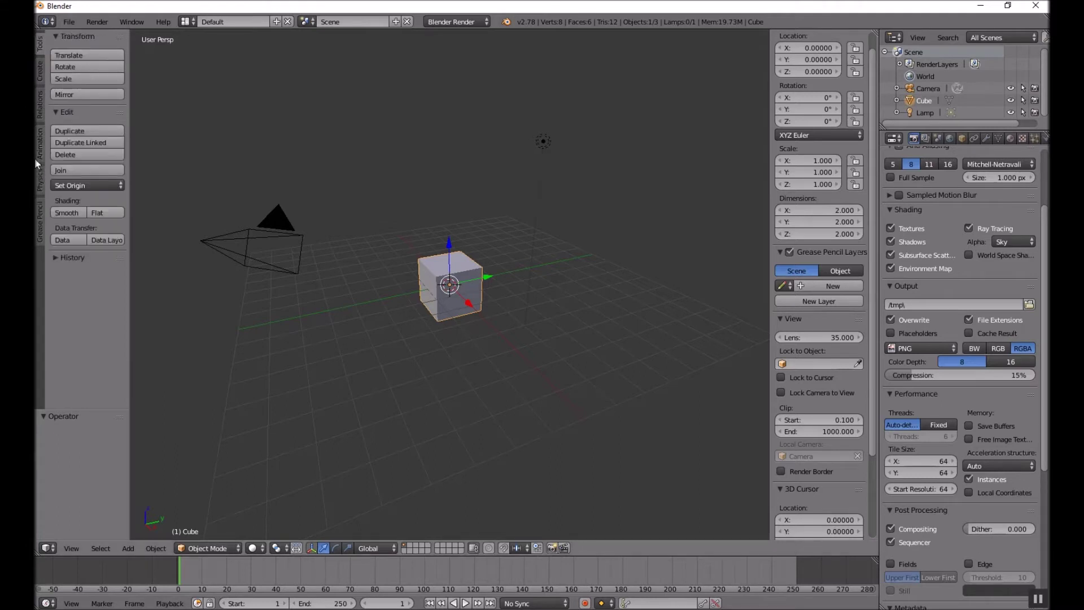
pyautogui.click(37, 141)
pyautogui.click(41, 45)
pyautogui.click(40, 148)
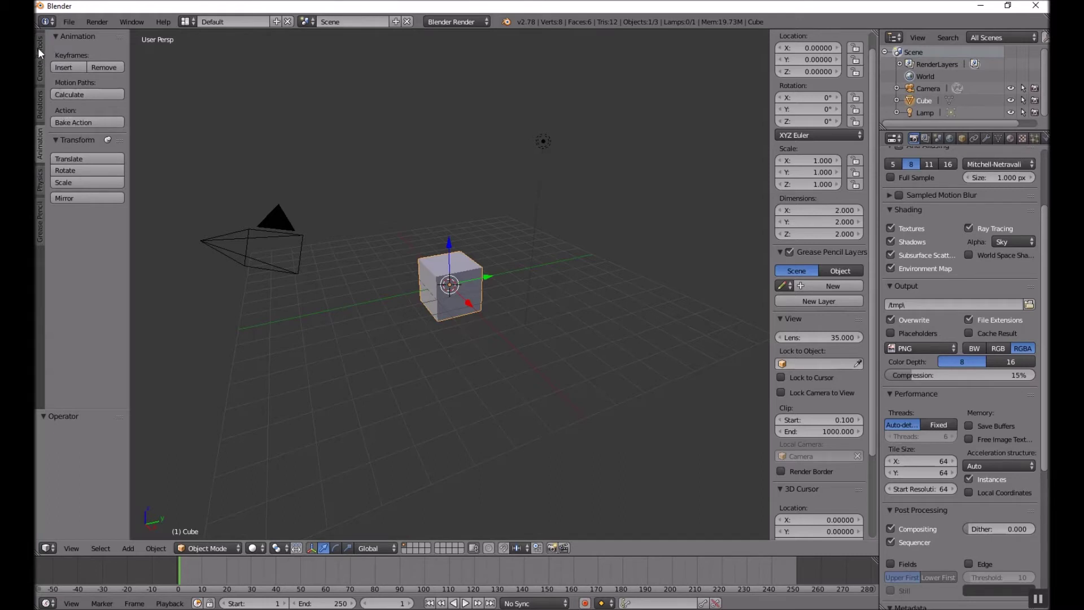
pyautogui.click(84, 140)
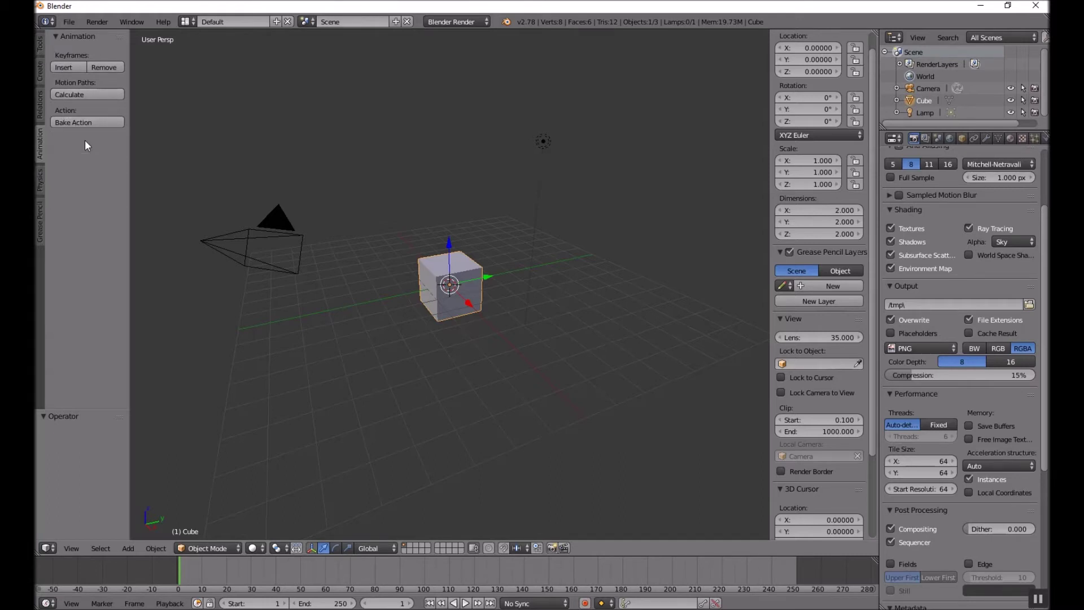
pyautogui.click(42, 43)
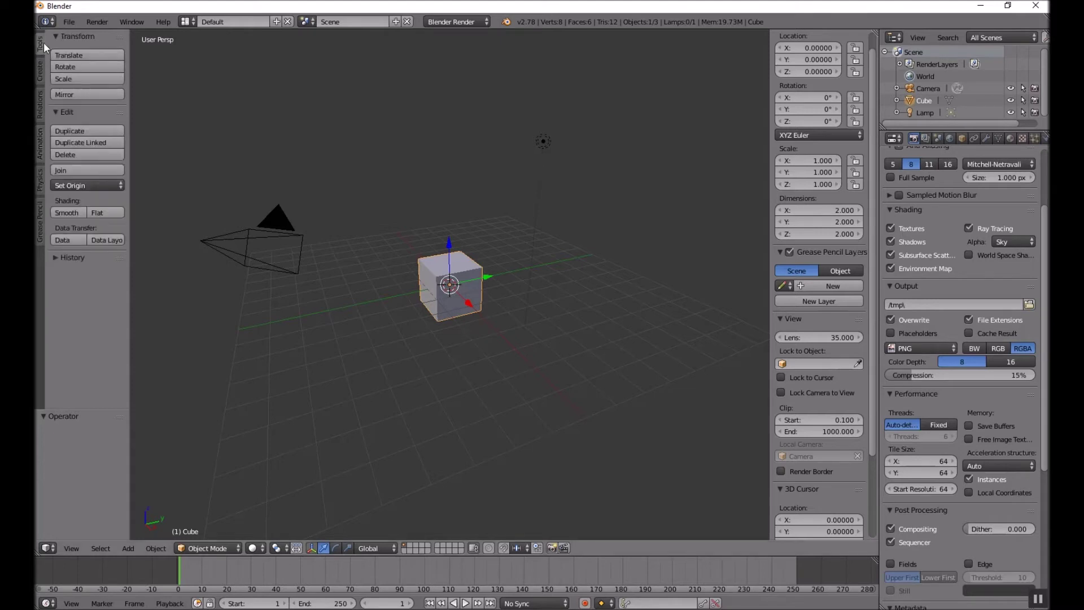
# Pin the Transform section through its Pin option, unpin it the same way, and check the Animation category before returning to Tools
pyautogui.rightClick(114, 37)
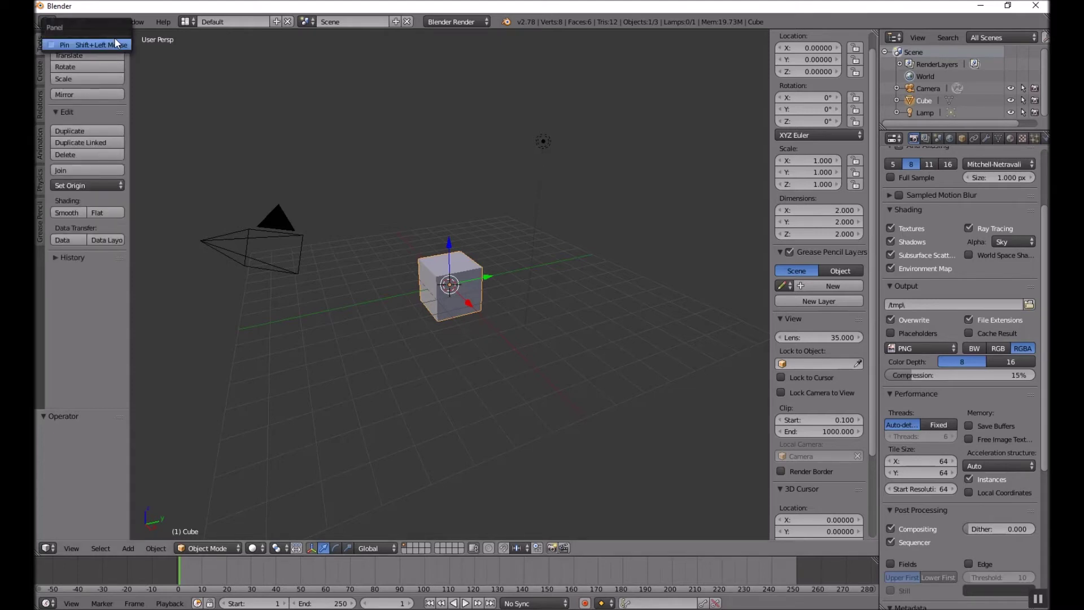
pyautogui.click(57, 44)
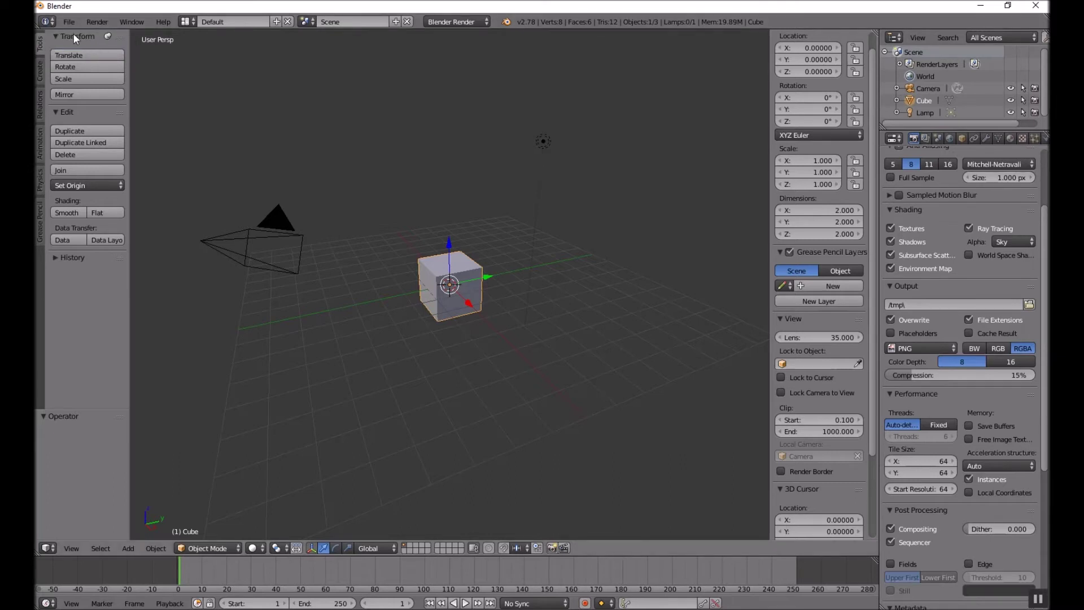
pyautogui.rightClick(74, 37)
pyautogui.click(49, 45)
pyautogui.click(40, 139)
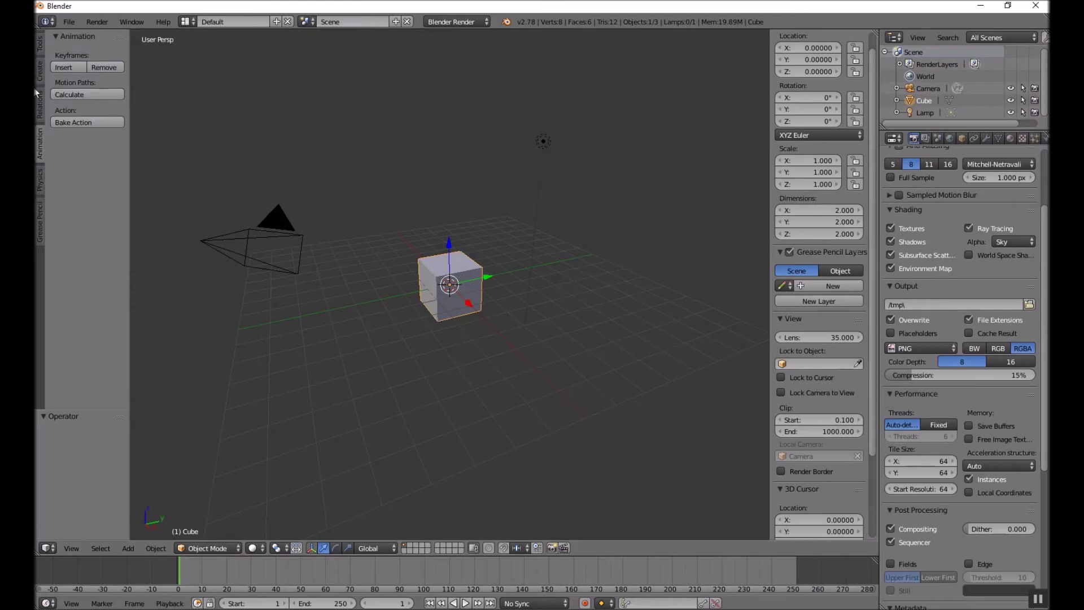
pyautogui.click(41, 41)
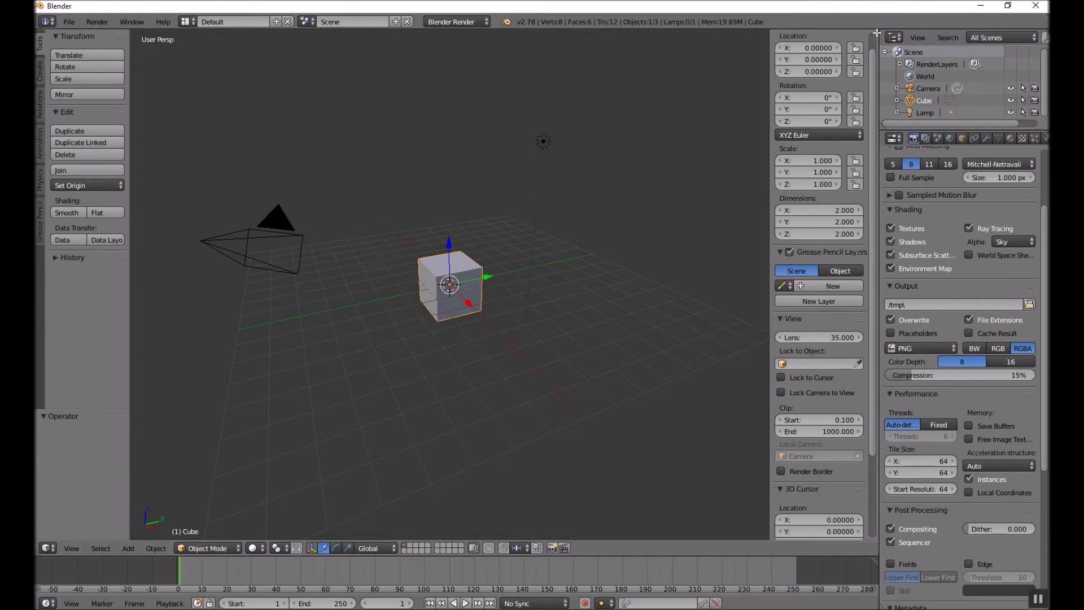
# Split the 3D view into two side-by-side viewports and examine the full header of the new viewport
pyautogui.moveTo(877, 32); pyautogui.dragTo(524, 133)
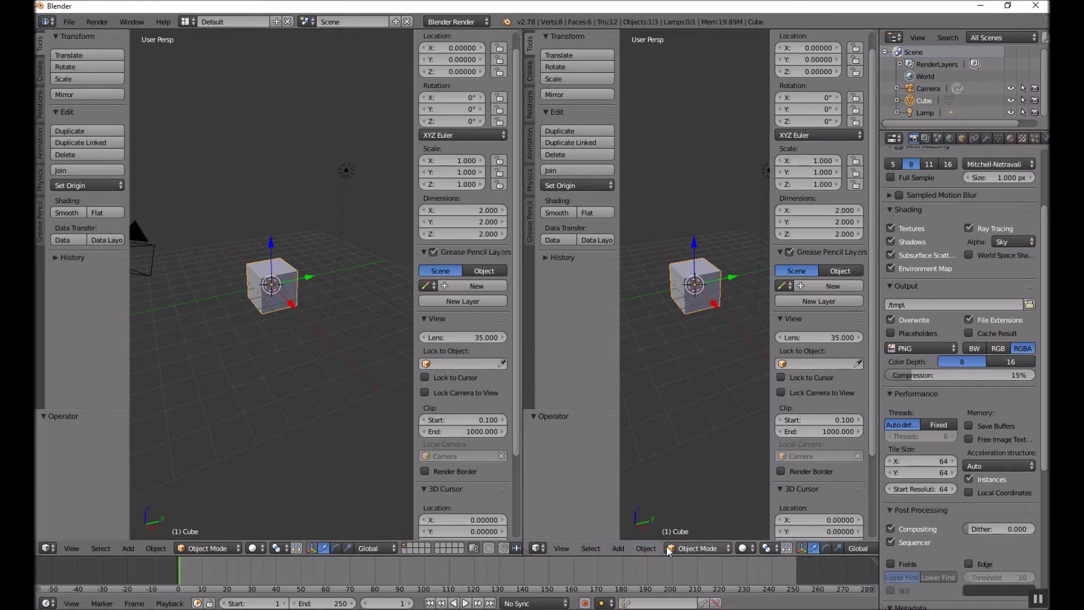
pyautogui.scroll(-10, 668, 550)
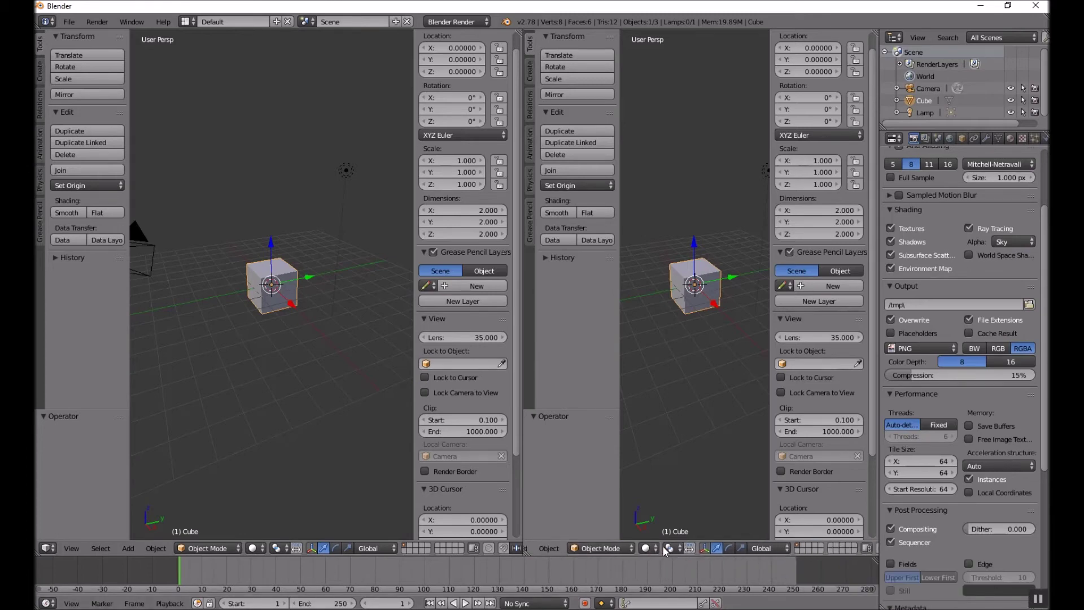
pyautogui.scroll(10, 662, 546)
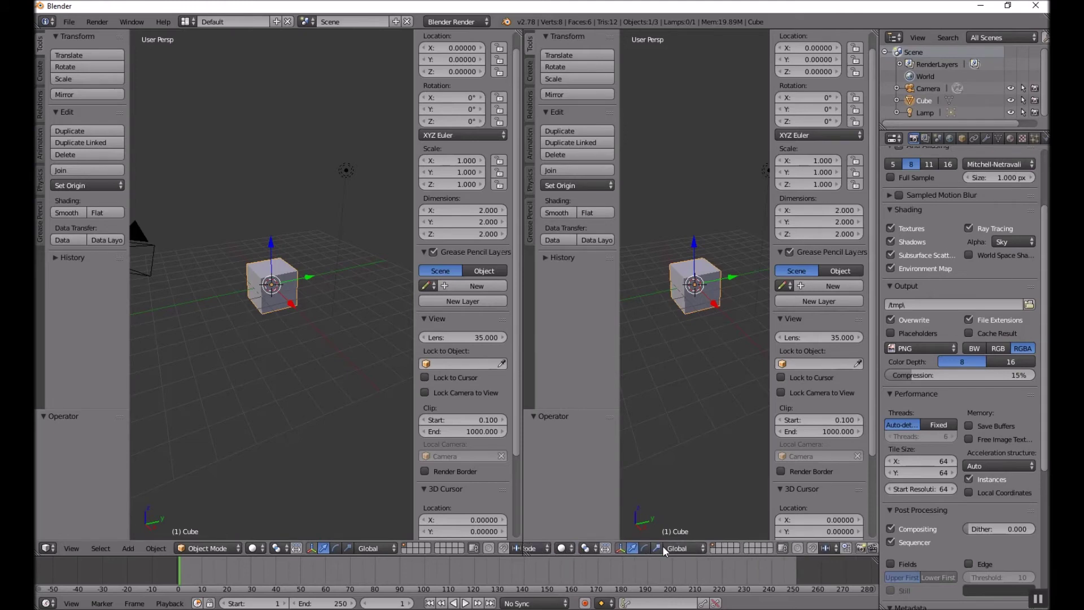
pyautogui.scroll(-10, 662, 546)
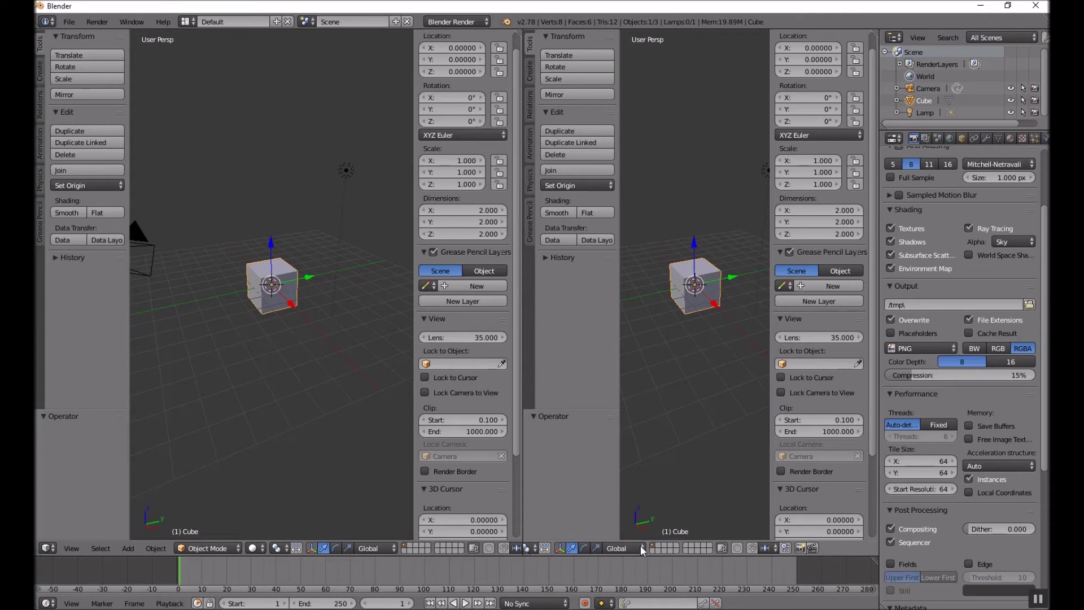
pyautogui.scroll(10, 616, 547)
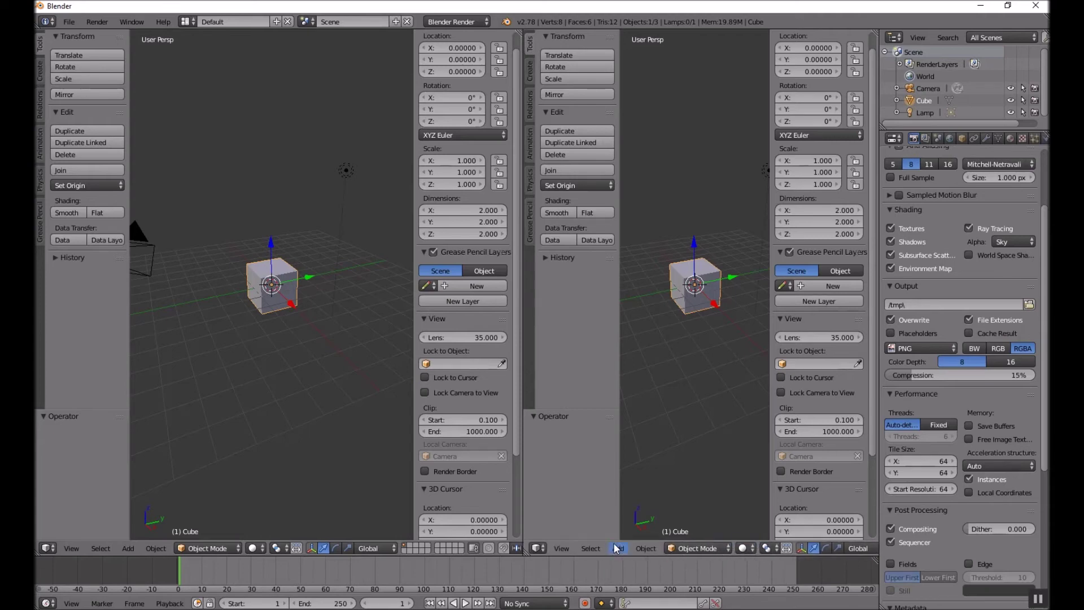
# Collapse the header of the second 3D viewport out of sight and bring it back
pyautogui.moveTo(653, 540)
pyautogui.mouseDown()
pyautogui.moveTo(651, 570)
pyautogui.moveTo(650, 540)
pyautogui.mouseUp()
pyautogui.moveTo(649, 541); pyautogui.dragTo(649, 557)
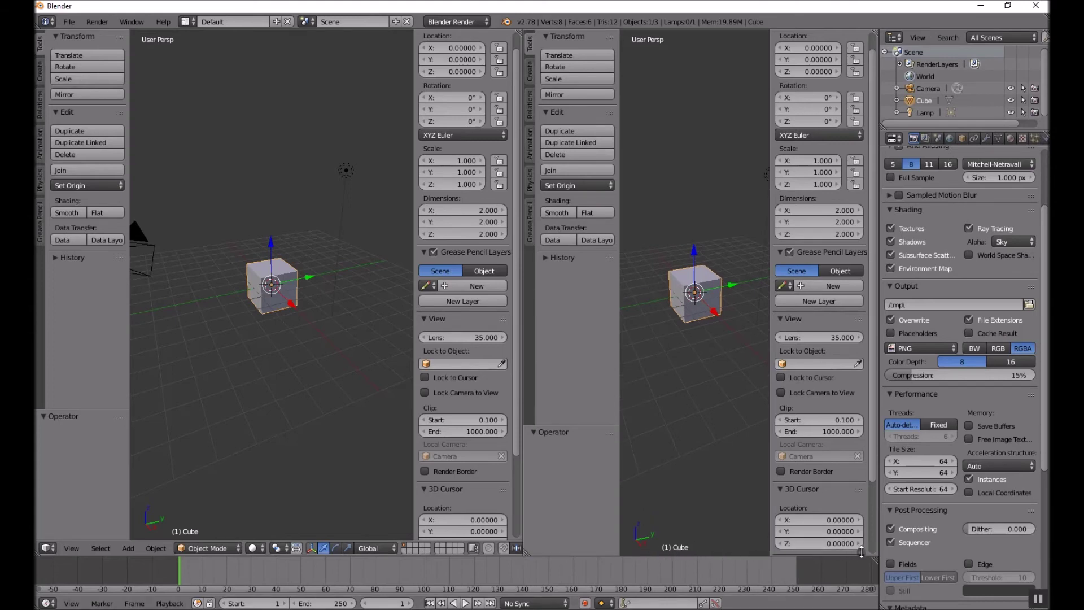
pyautogui.moveTo(862, 551); pyautogui.dragTo(862, 542)
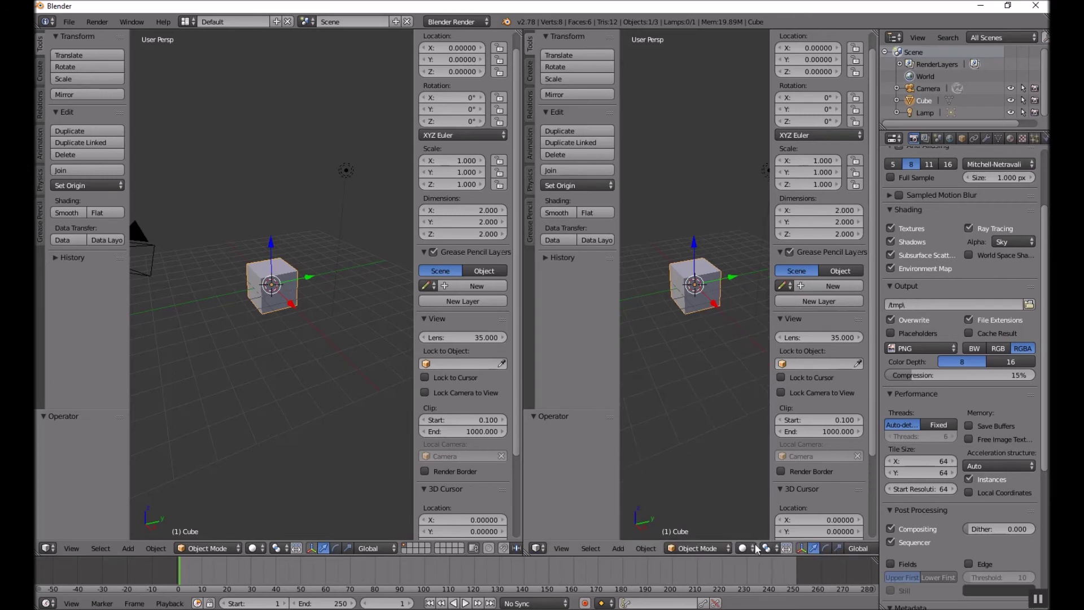
# Hide and restore the header, sidebar and tool shelf of the second 3D viewport
pyautogui.moveTo(745, 538); pyautogui.dragTo(746, 562)
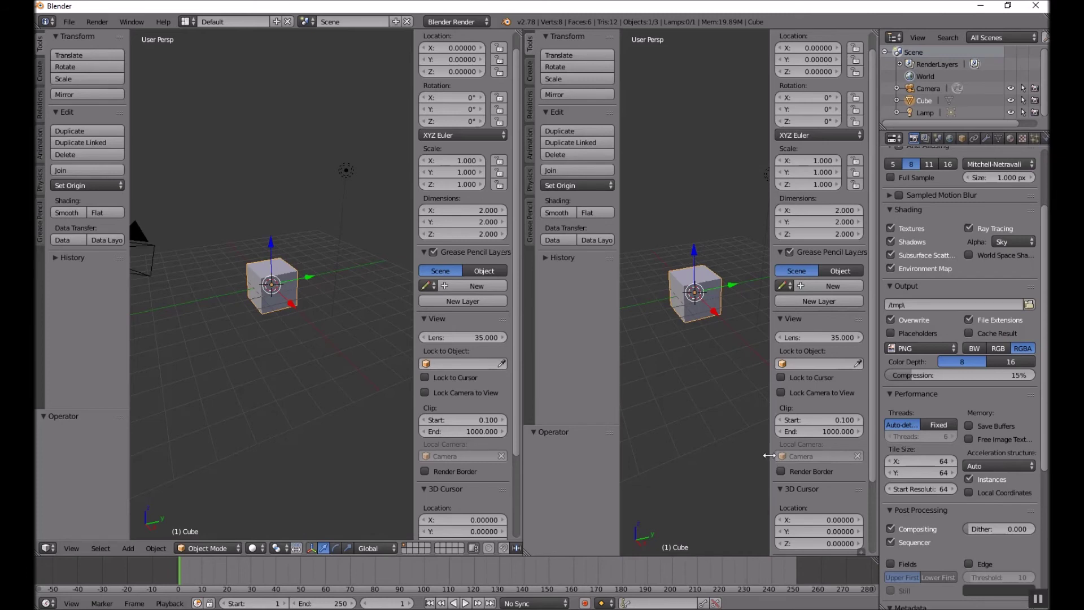
pyautogui.moveTo(769, 455); pyautogui.dragTo(842, 469)
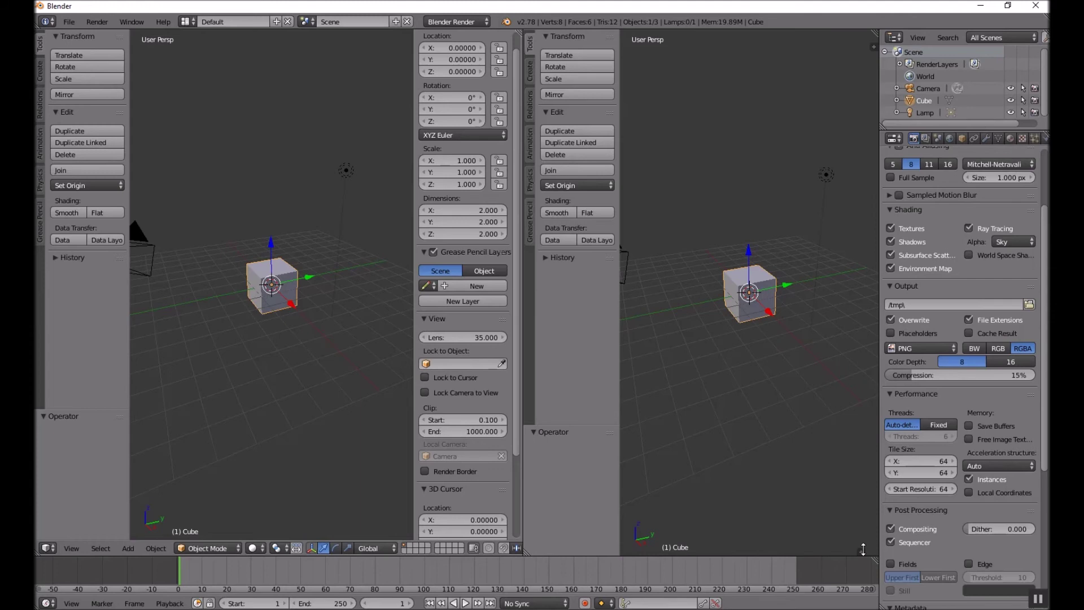
pyautogui.moveTo(863, 549); pyautogui.dragTo(862, 420)
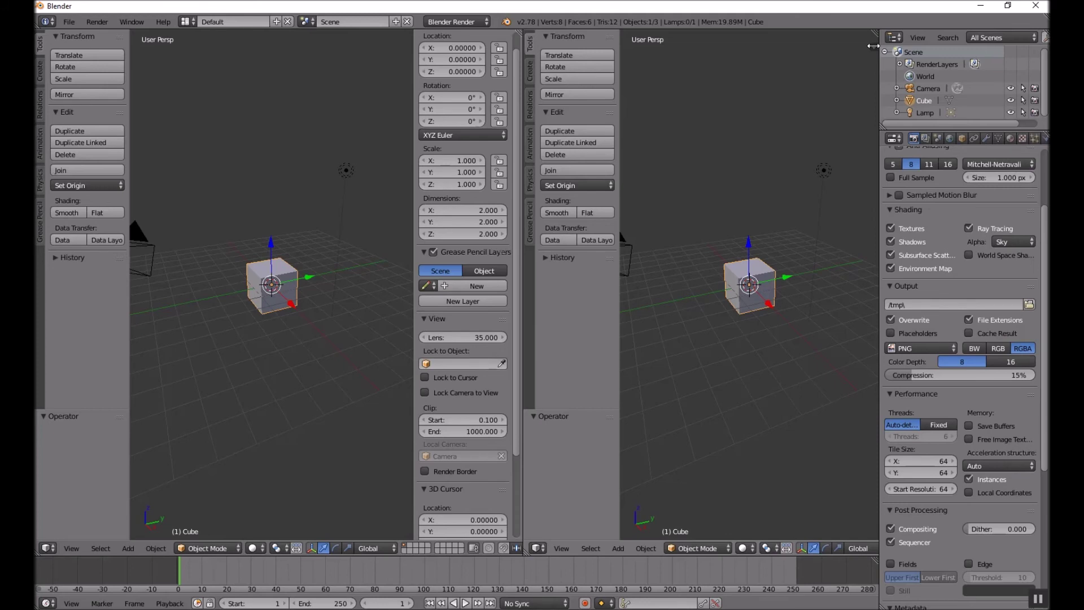
pyautogui.press('n')
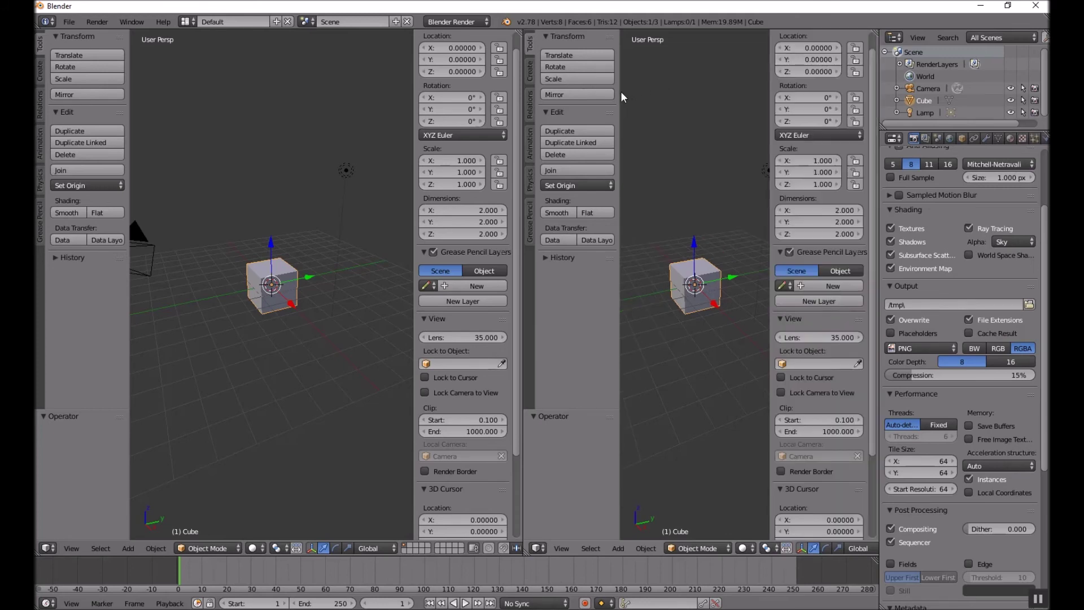
pyautogui.press('t')
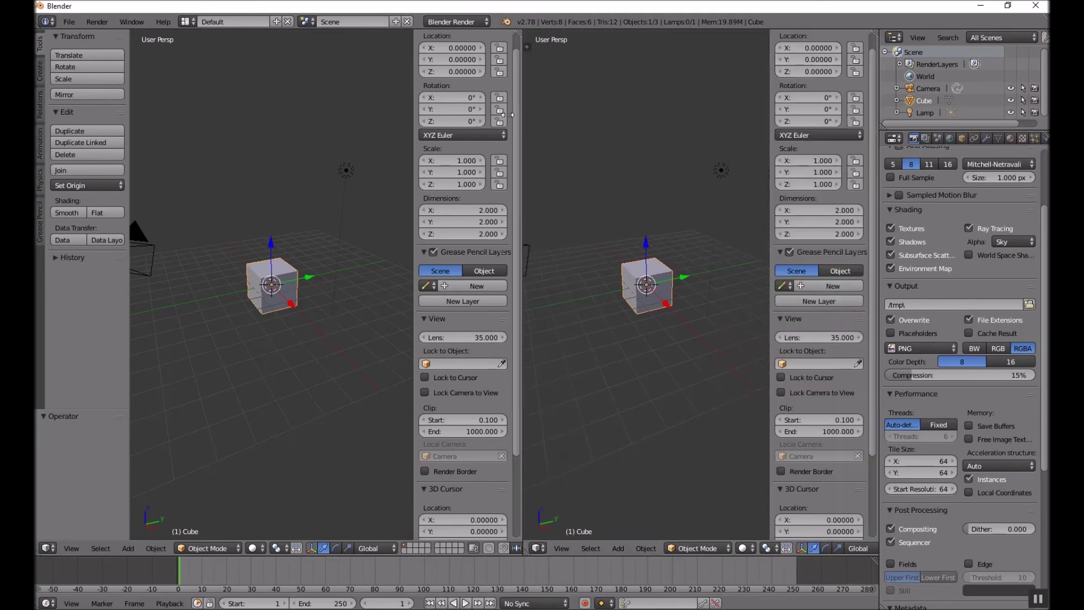
pyautogui.click(527, 46)
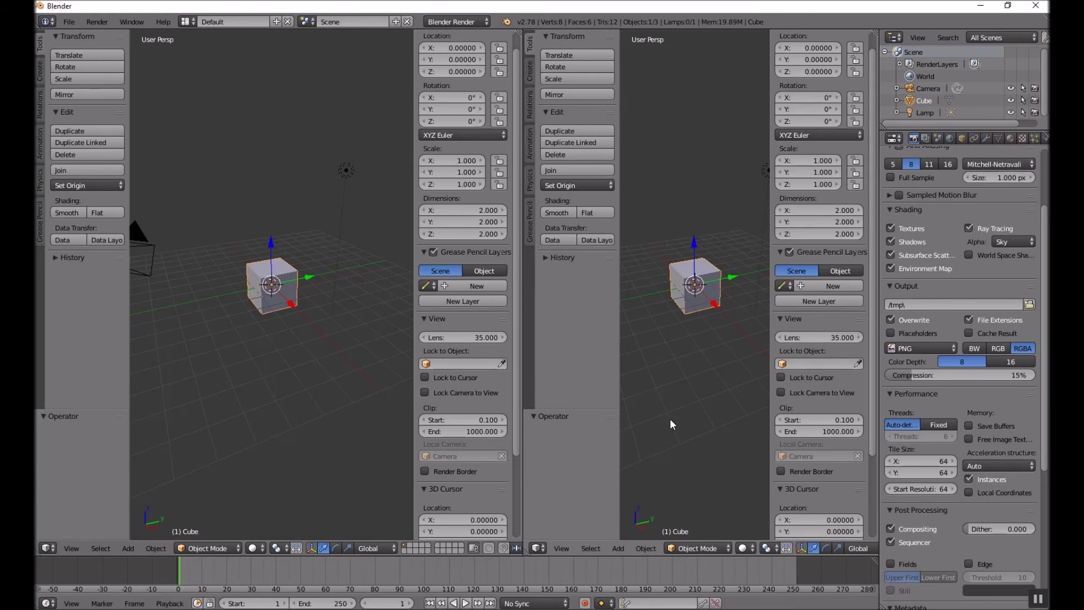
# Examine the controls hidden beyond the edge of the second 3D viewport's header
pyautogui.scroll(-5, 653, 552)
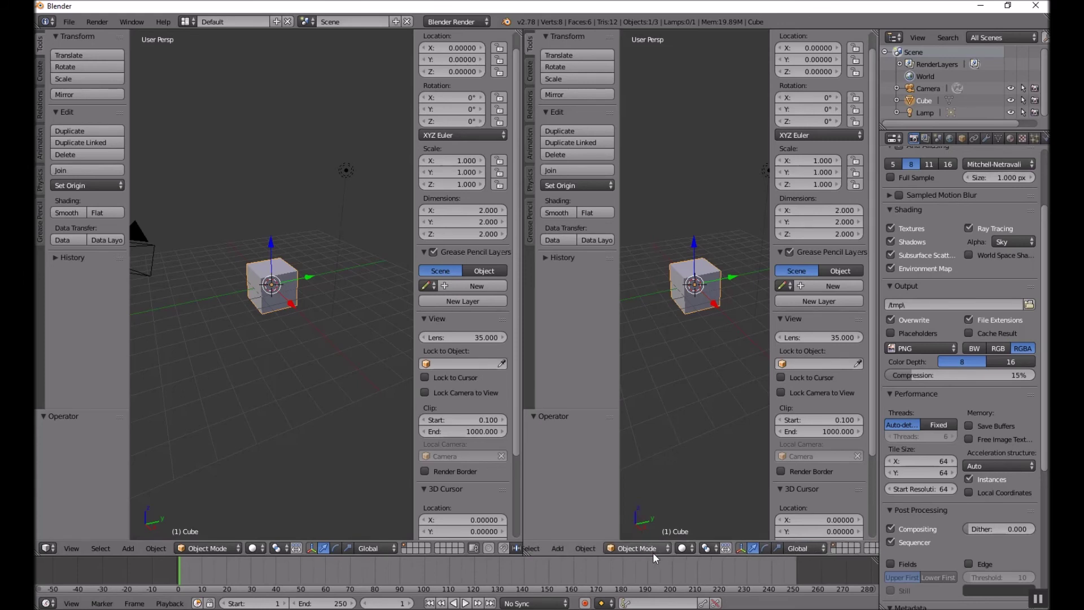
pyautogui.scroll(-4, 652, 552)
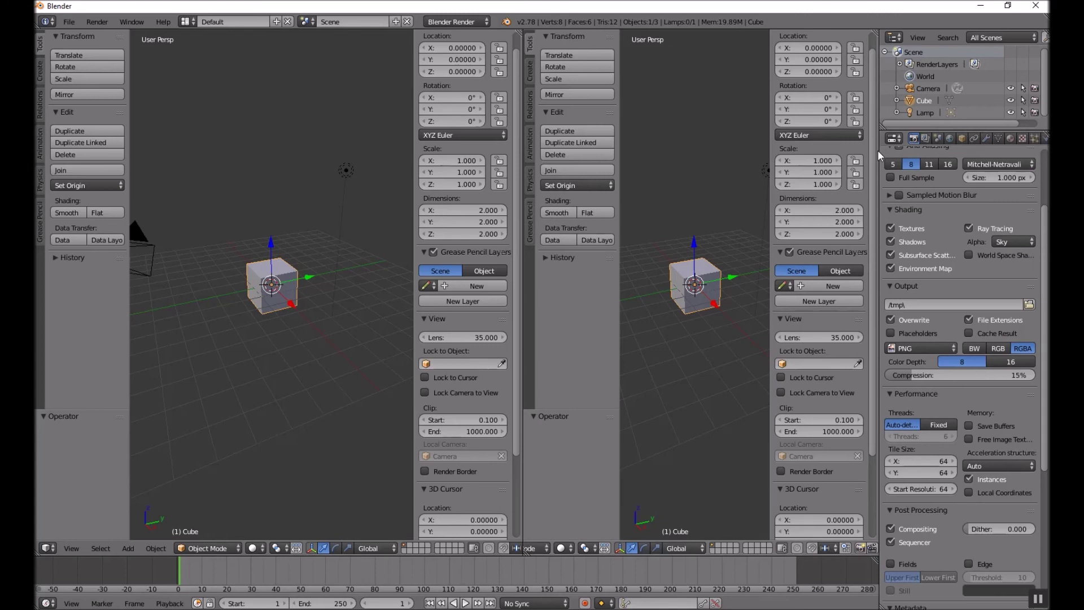
# Narrow the outliner and properties area slightly, and show the cube's object constraints in the properties editor
pyautogui.moveTo(880, 150); pyautogui.dragTo(922, 157)
pyautogui.scroll(-3, 989, 137)
pyautogui.scroll(3, 988, 136)
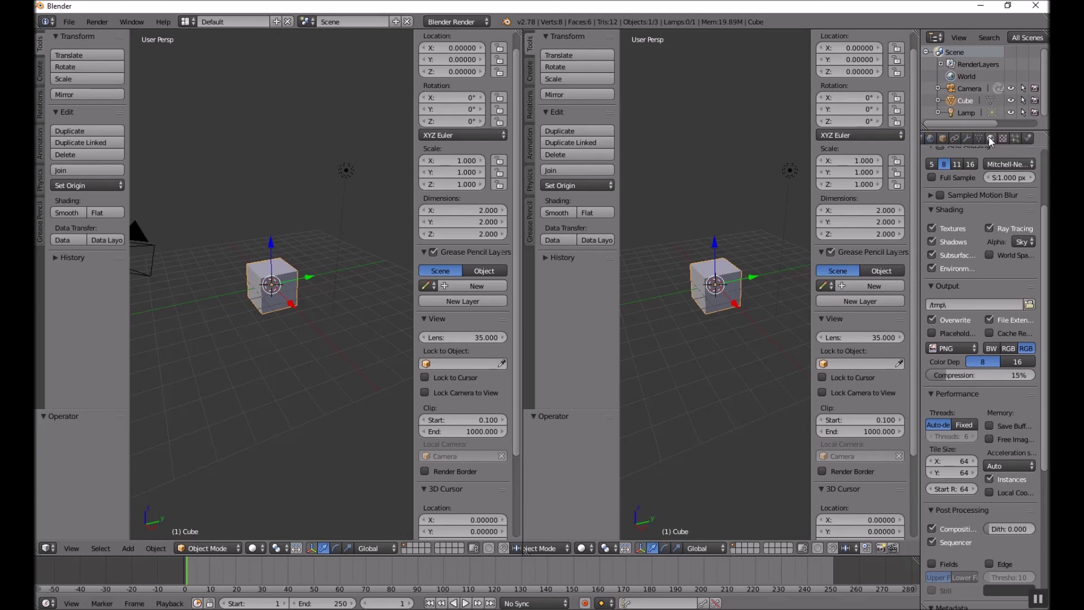
pyautogui.scroll(-3, 991, 138)
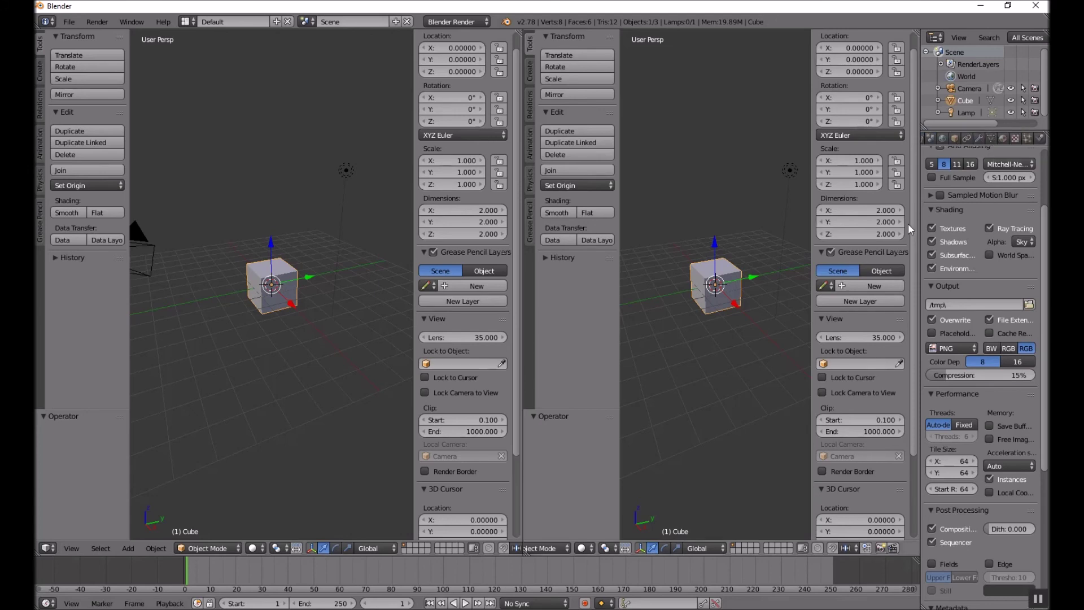
pyautogui.moveTo(922, 226); pyautogui.dragTo(904, 240)
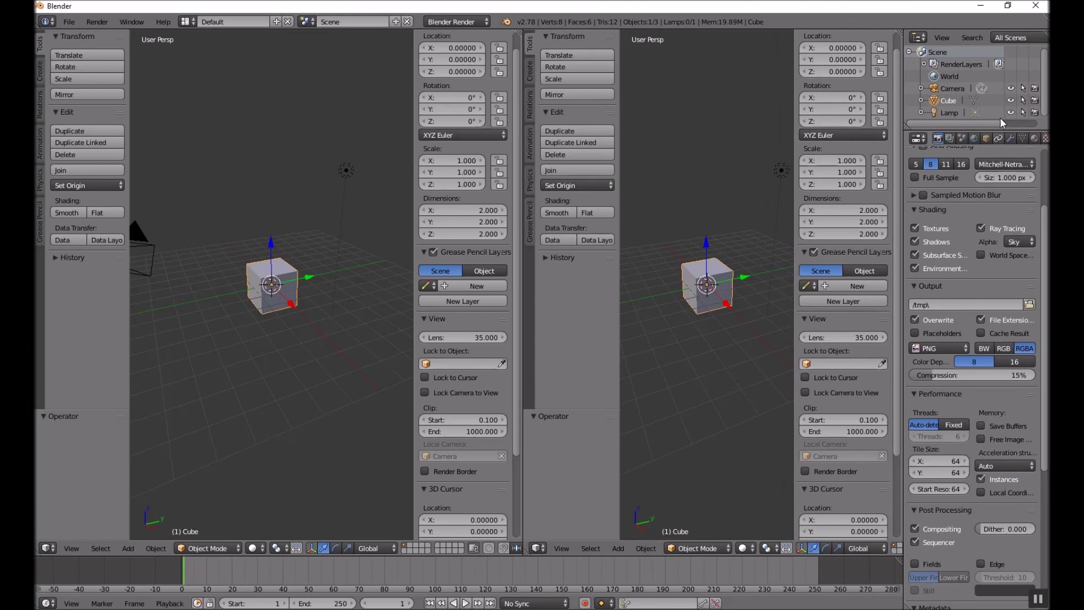
pyautogui.click(987, 138)
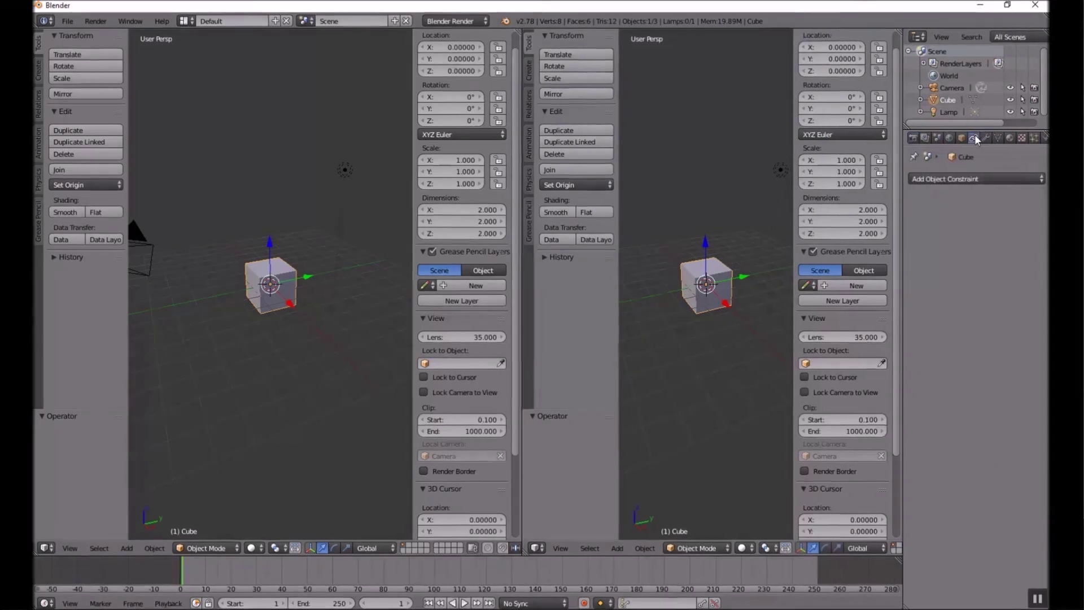